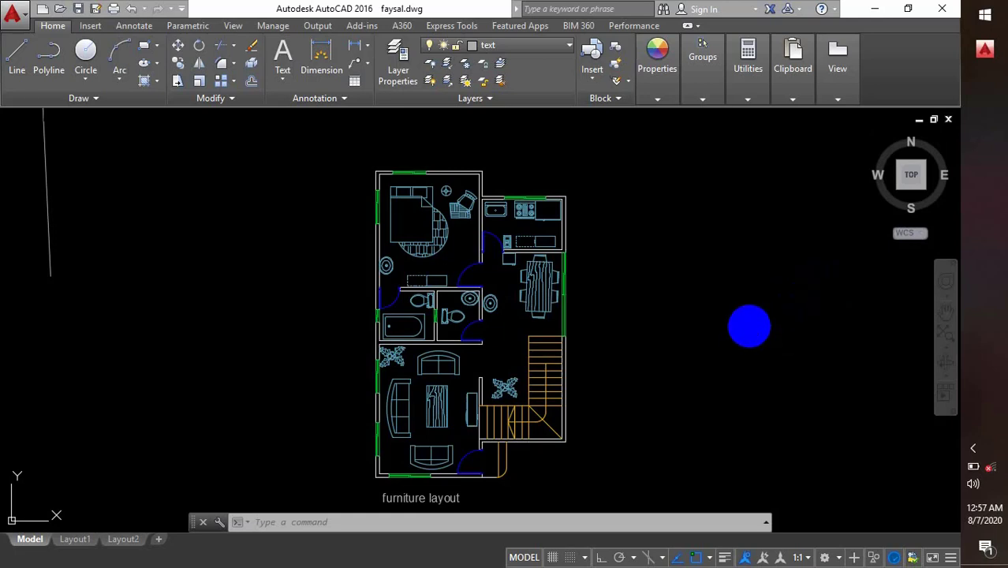
- Copy the entire furniture layout plan with its title about 38 ft to the right of the original
middle_drag(644, 328, 592, 321)
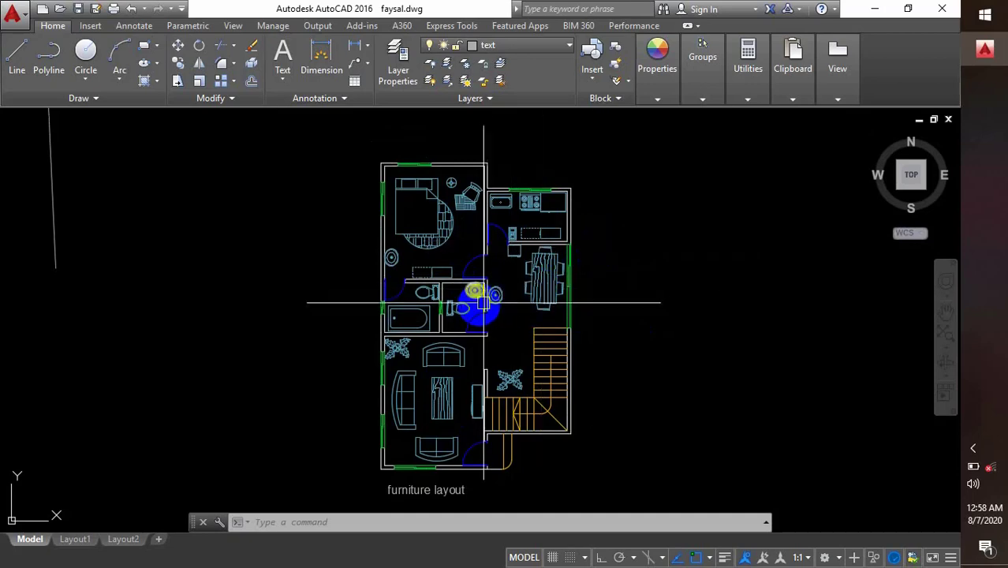
scroll(415, 318, up, 4)
scroll(415, 318, up, 2)
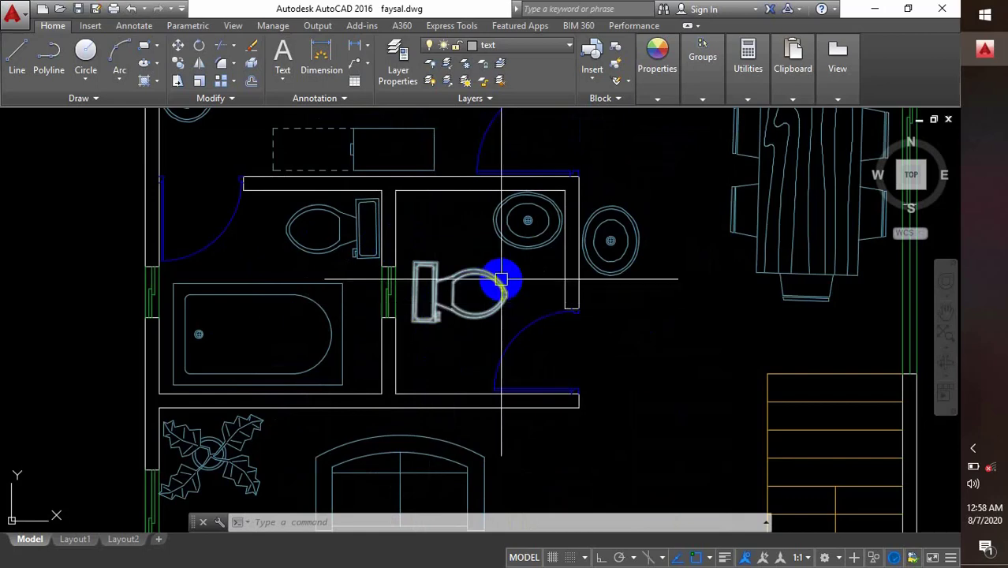
scroll(502, 279, down, 10)
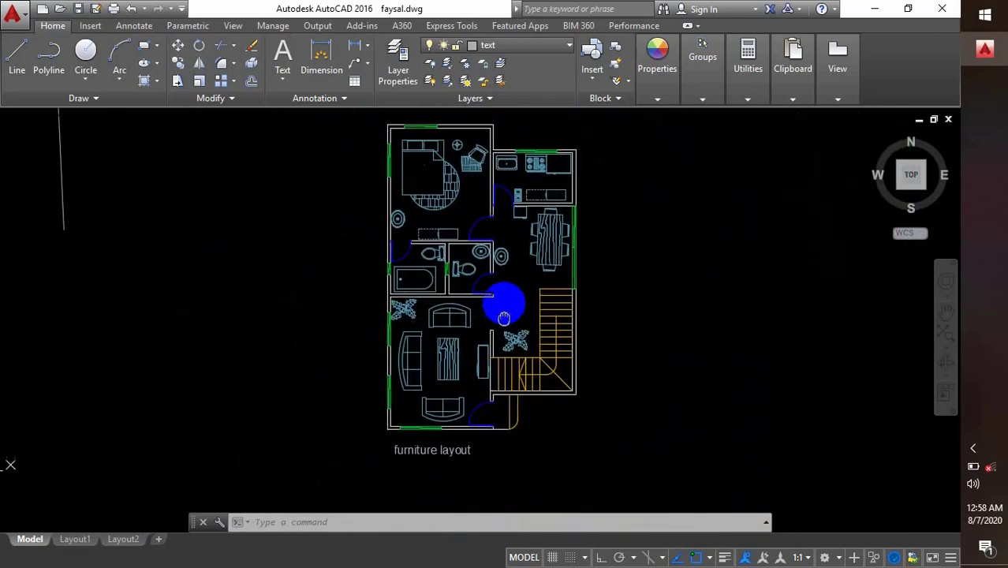
middle_drag(510, 316, 532, 325)
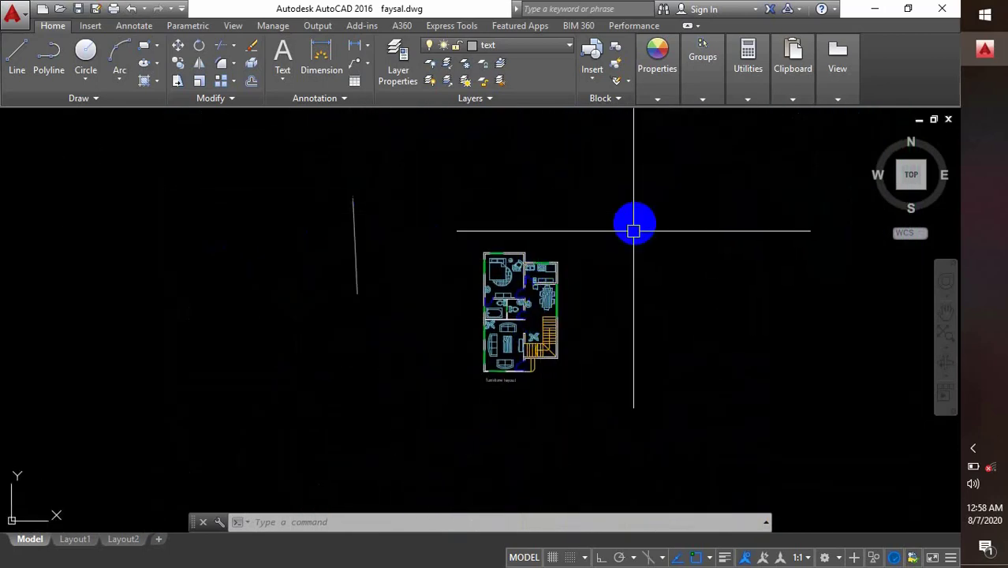
click(634, 207)
click(443, 443)
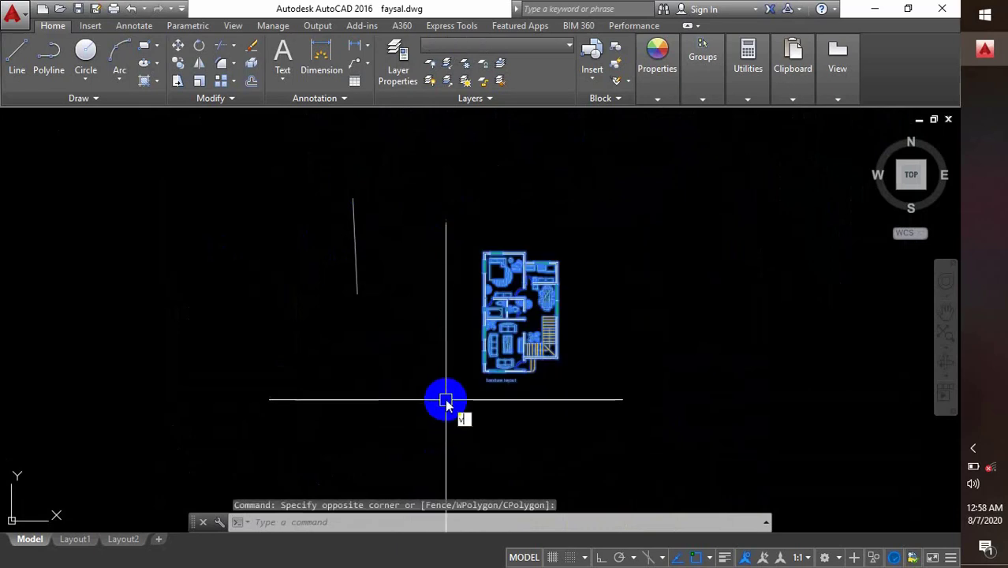
key(BackSpace)
key(Return)
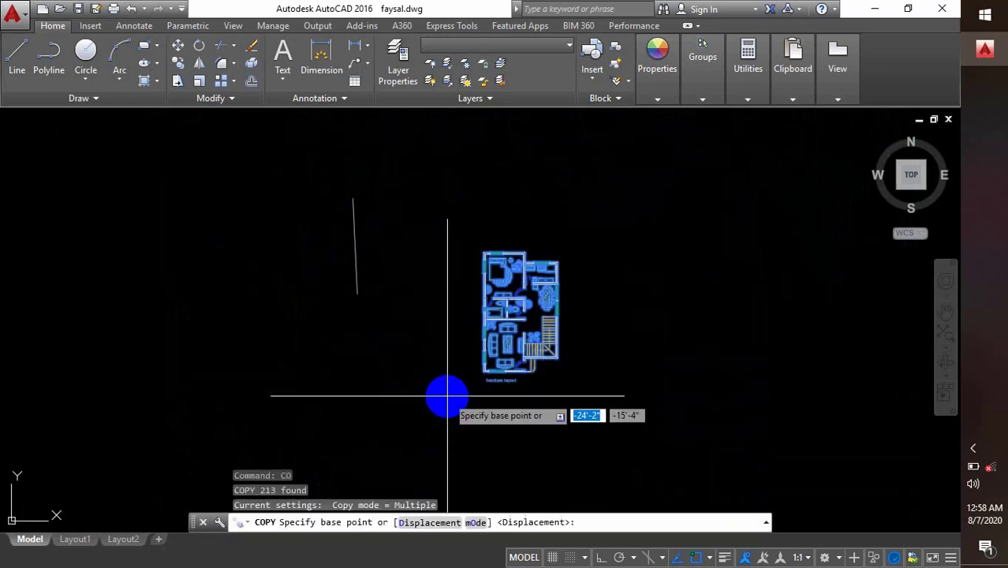
click(472, 399)
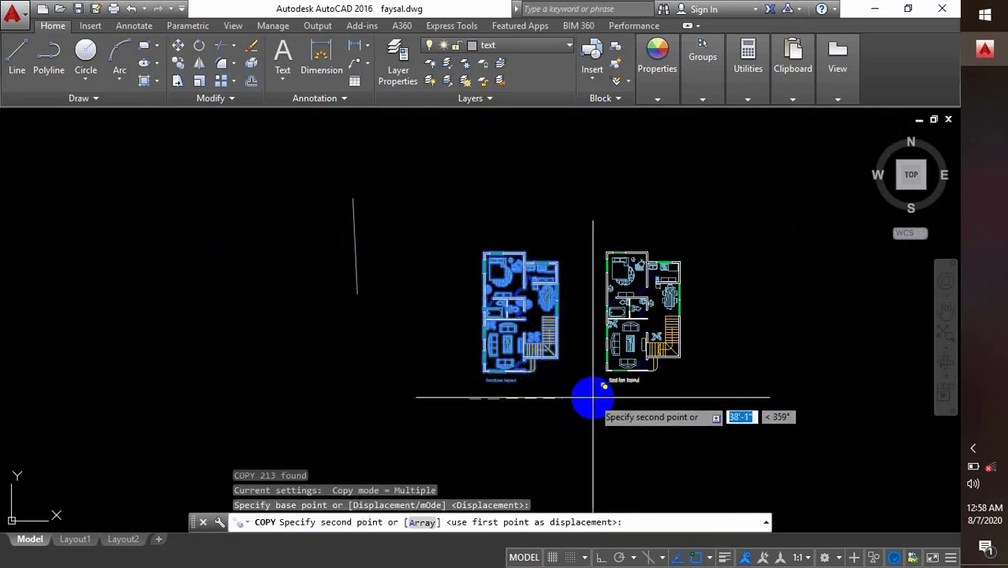
click(595, 398)
key(Escape)
- Erase the stray, nearly vertical line standing to the left of the two floor plans
click(423, 173)
click(291, 337)
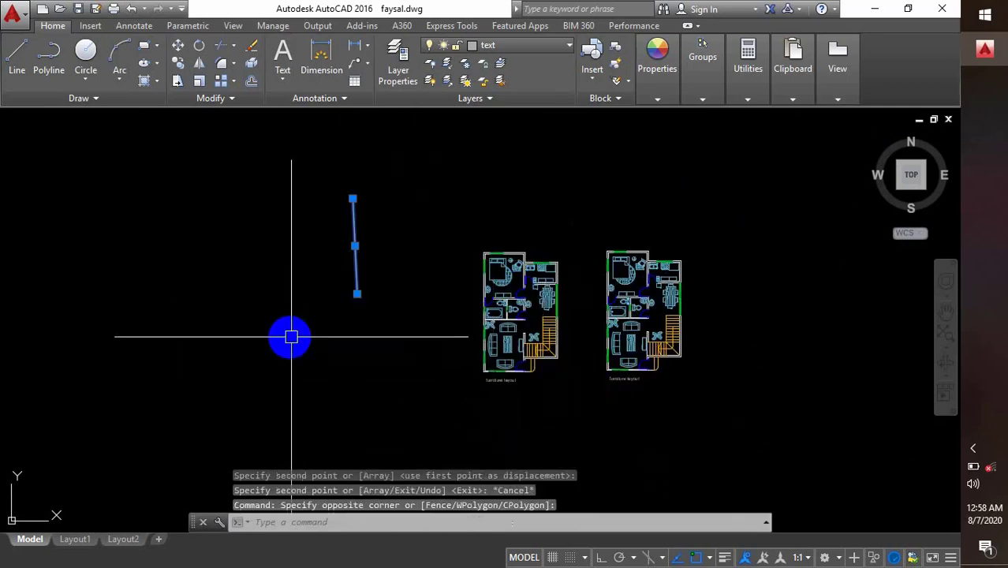
key(Delete)
- Erase the bed, rug, lamp, corner chair set and dashed-outline cabinet from the bedroom of the copied plan
scroll(602, 374, up, 3)
middle_drag(602, 374, 456, 372)
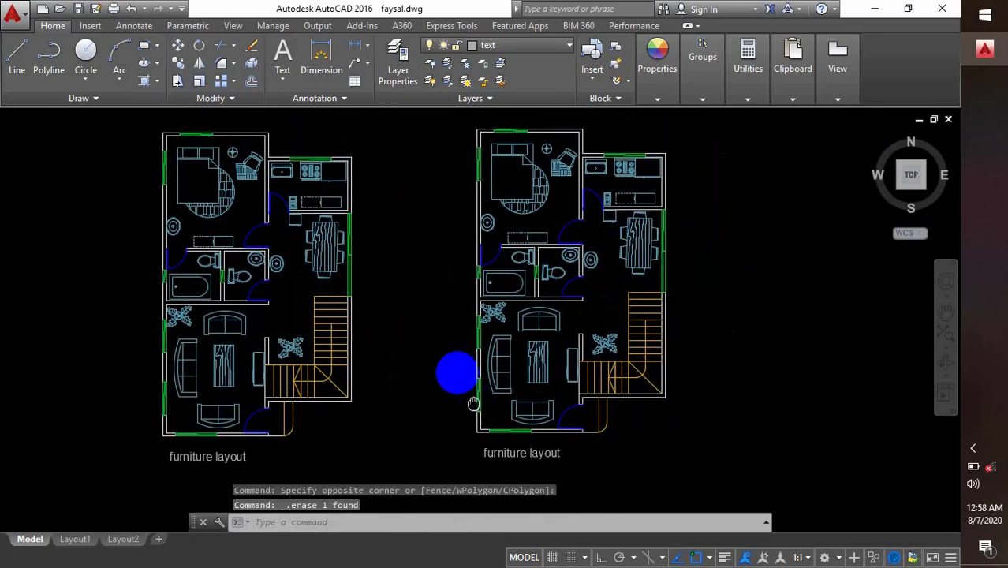
scroll(498, 429, up, 1)
middle_drag(493, 420, 493, 504)
mouse_move(483, 450)
middle_down()
mouse_move(472, 351)
mouse_move(483, 391)
mouse_move(504, 367)
mouse_move(505, 439)
middle_up()
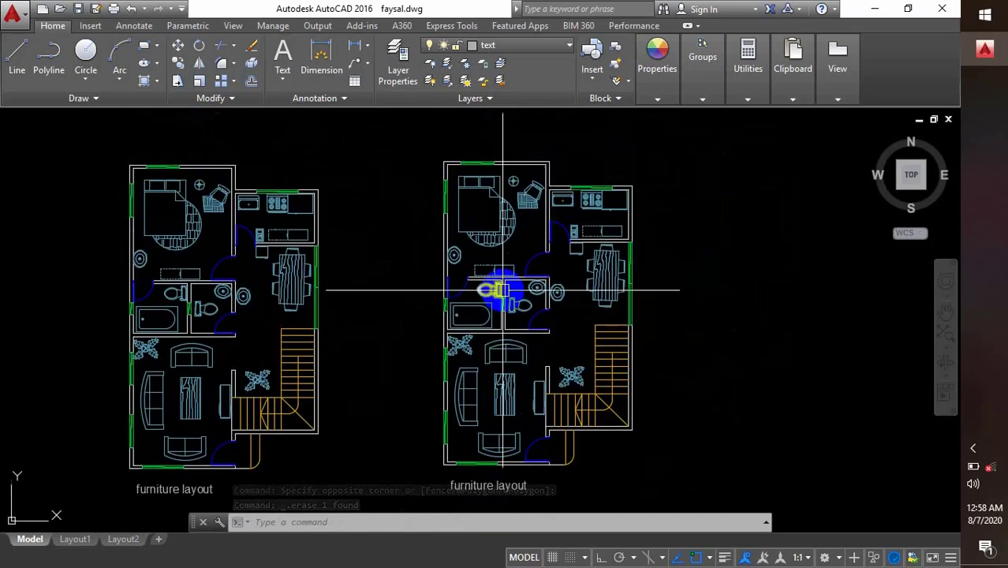
scroll(517, 217, up, 5)
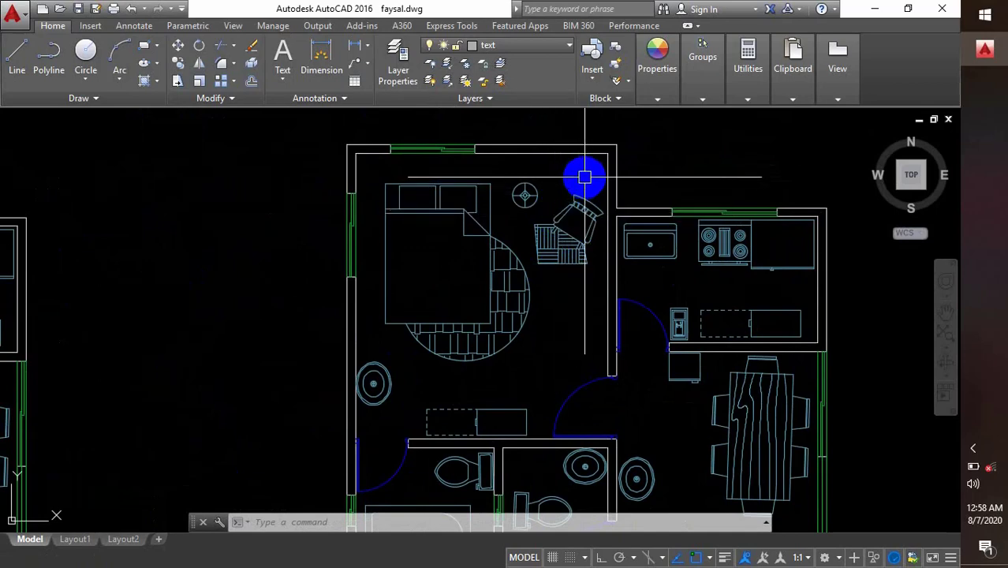
click(584, 177)
click(439, 308)
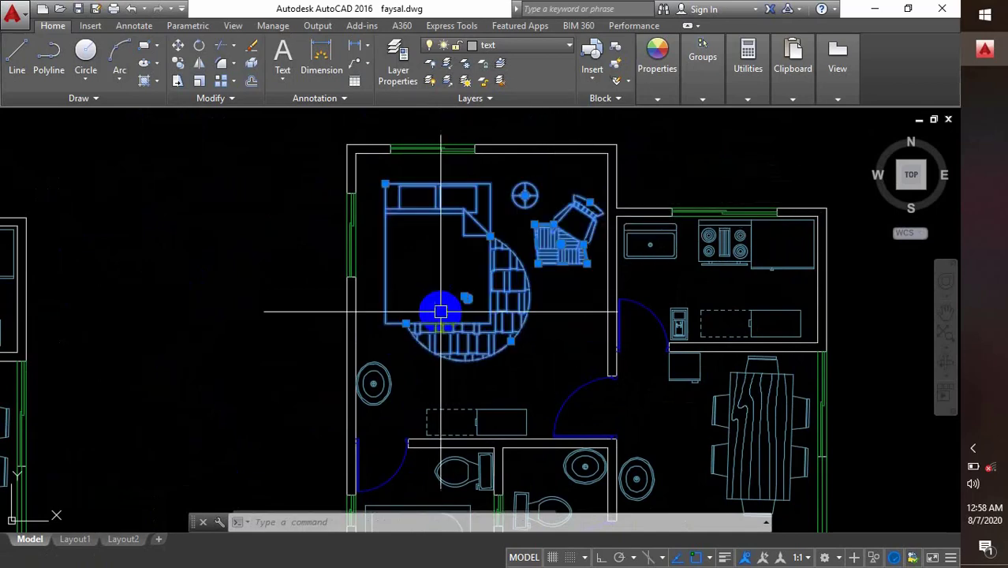
key(Delete)
middle_drag(427, 394, 434, 268)
click(525, 280)
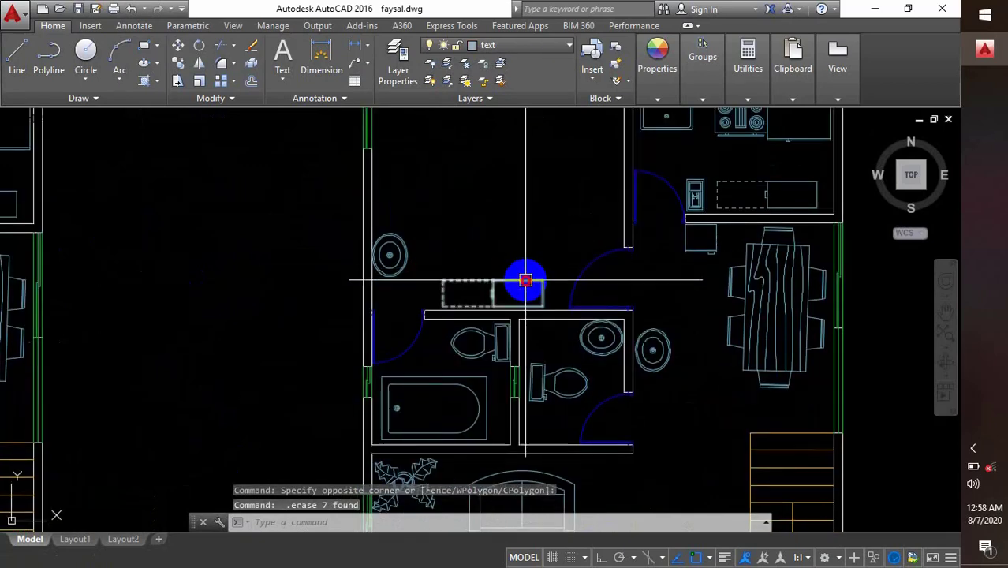
- Erase the corner plant, sofas, wooden coffee table and wall unit from the copied plan's living room
middle_drag(517, 287, 473, 152)
click(364, 359)
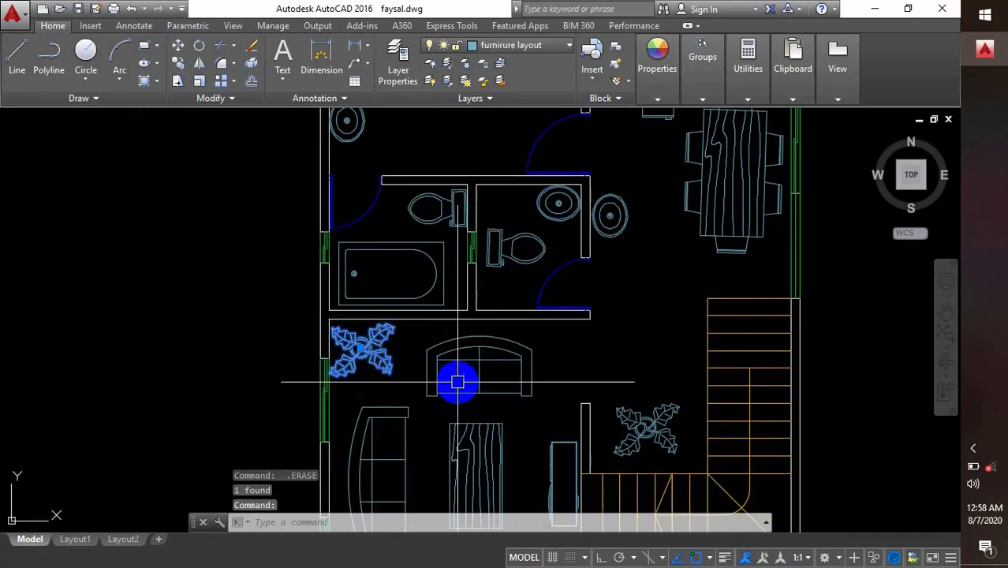
click(458, 383)
click(479, 450)
middle_drag(490, 450, 517, 368)
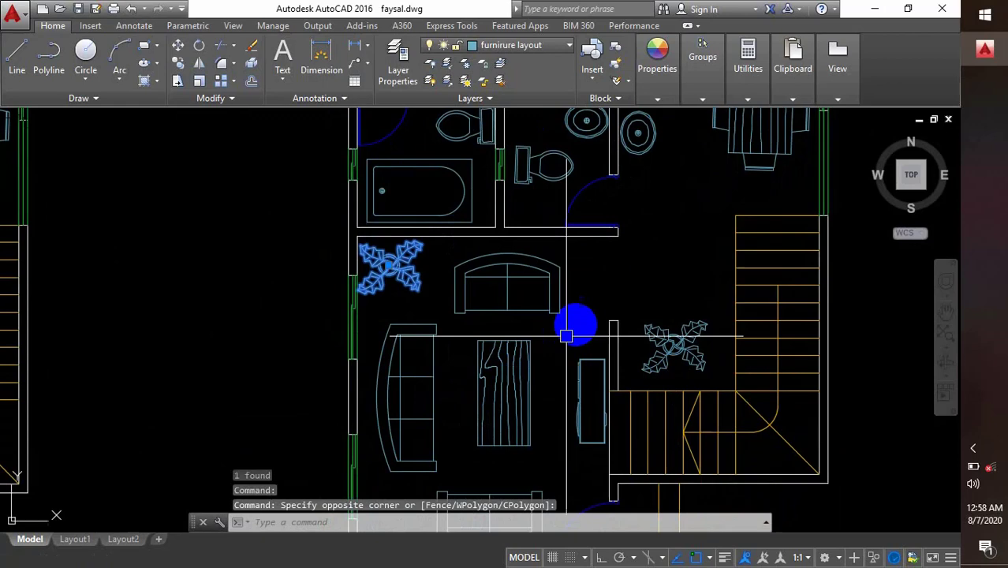
click(580, 293)
click(428, 483)
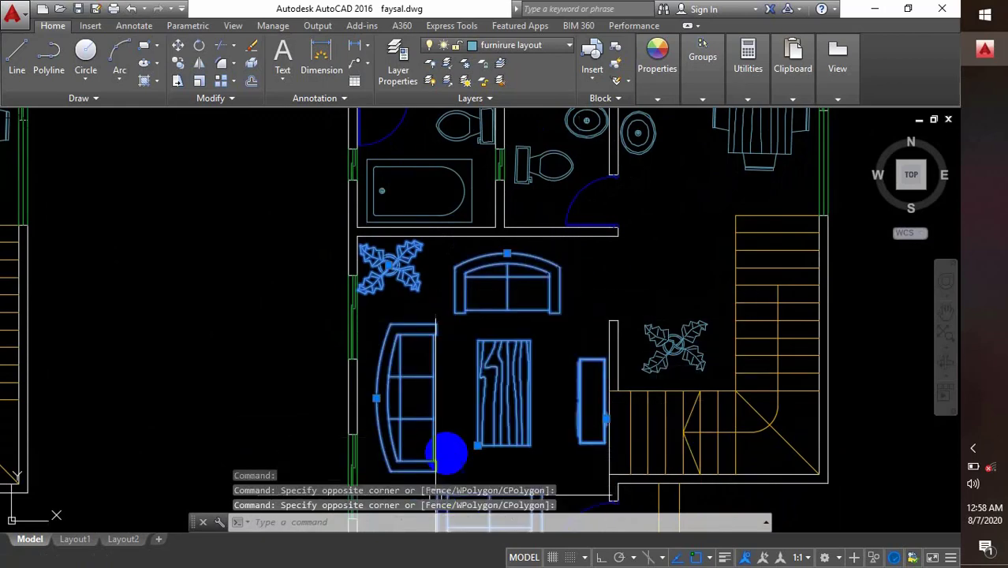
key(Delete)
- Erase the plant beside the stairs and the dining table with its chairs from the copied plan
mouse_move(499, 408)
middle_down()
mouse_move(501, 240)
mouse_move(376, 461)
mouse_move(370, 500)
middle_up()
click(550, 437)
key(Delete)
middle_drag(554, 369, 530, 485)
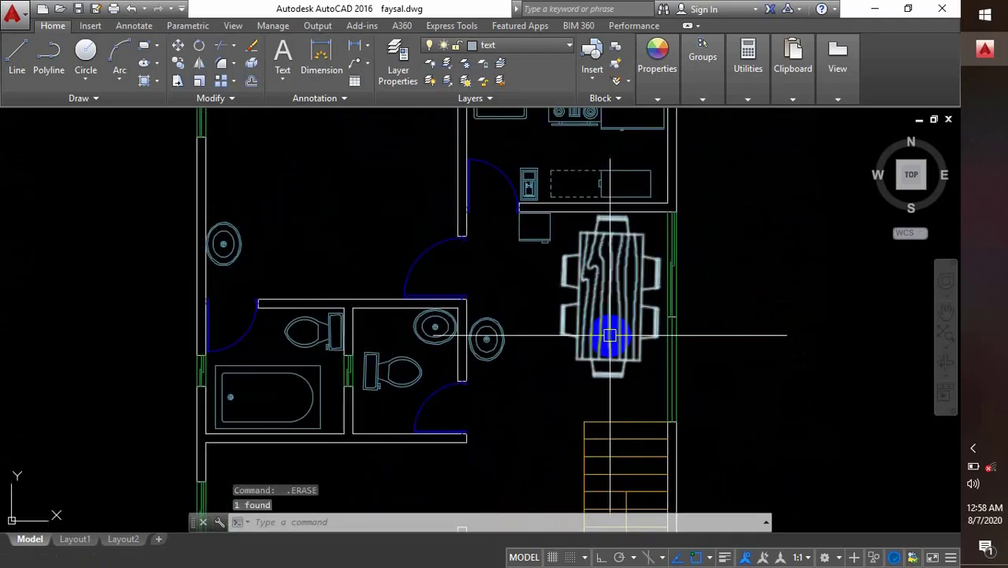
click(610, 335)
key(Delete)
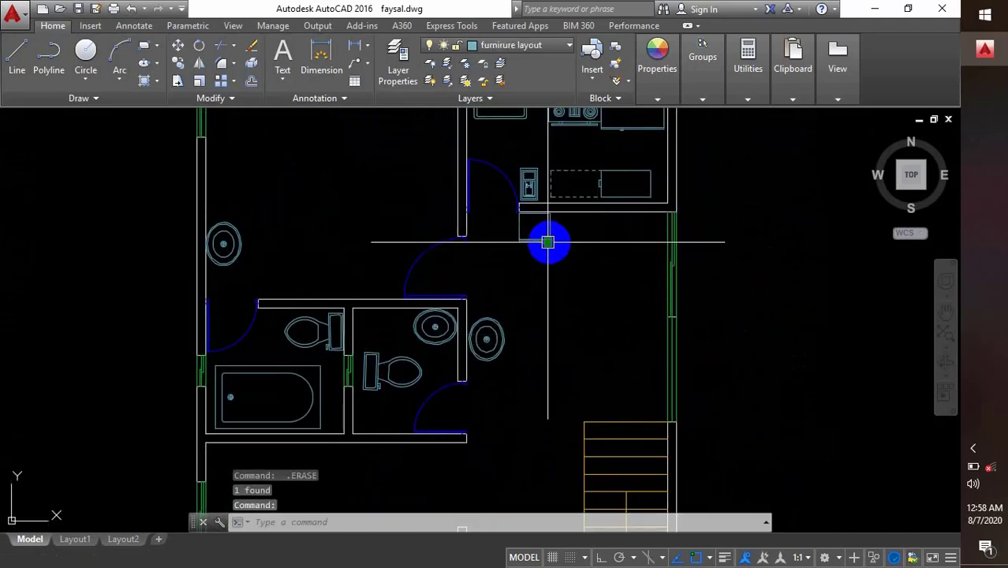
- Erase the small square appliance standing against the dining side of the kitchen wall in the copied plan
middle_drag(547, 236, 557, 268)
scroll(557, 268, up, 6)
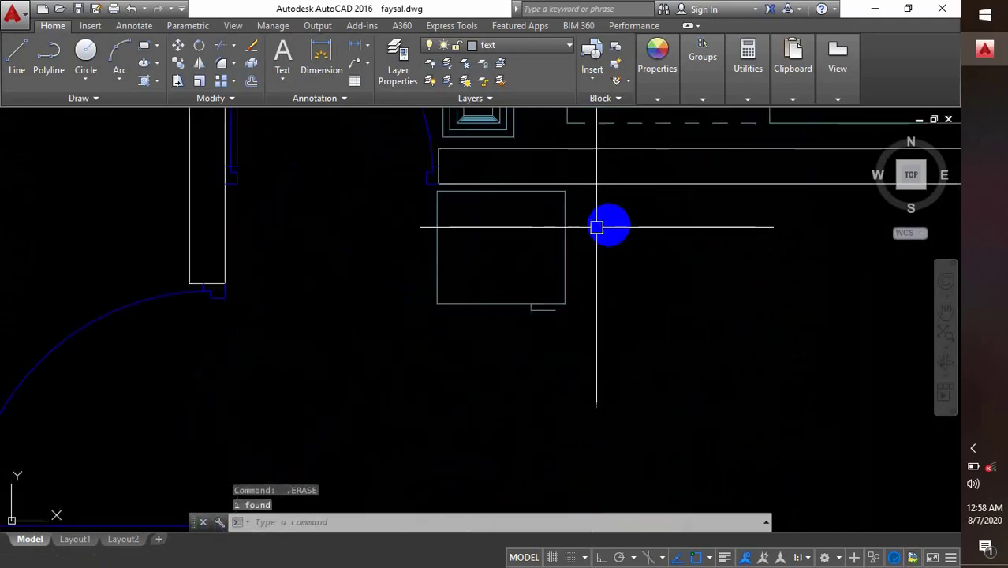
click(607, 221)
click(461, 341)
key(Delete)
- Erase the dashed-outline cabinet, the rectangular corner unit and the stove from the copied plan's kitchen, keeping the sink
scroll(490, 355, down, 6)
middle_drag(508, 342, 509, 363)
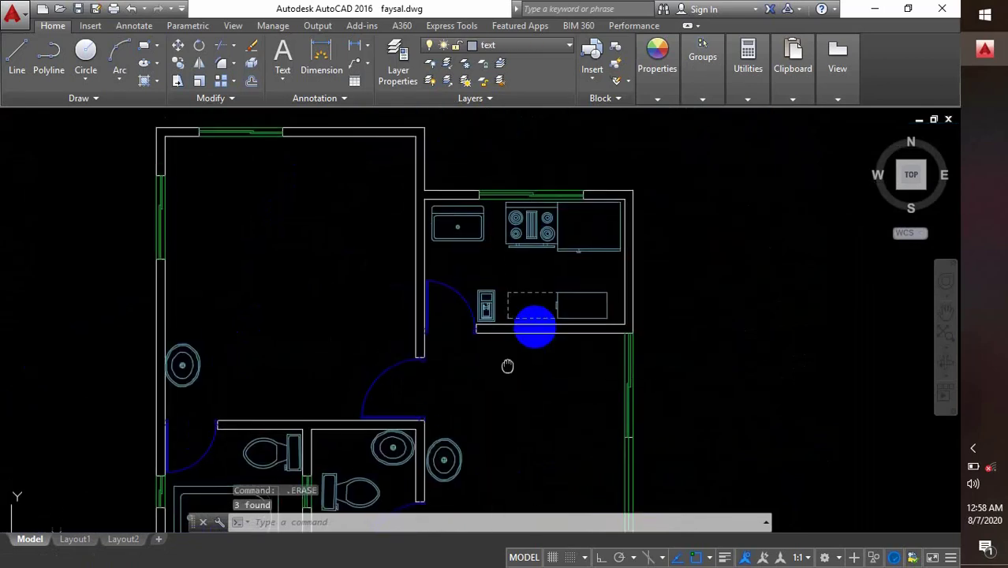
click(558, 300)
key(Delete)
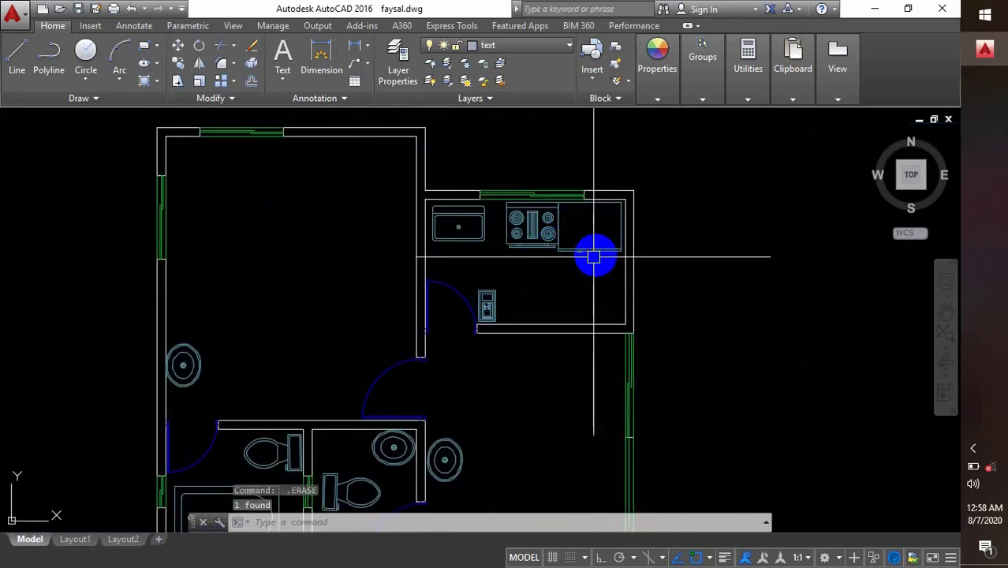
click(596, 253)
key(Delete)
click(531, 221)
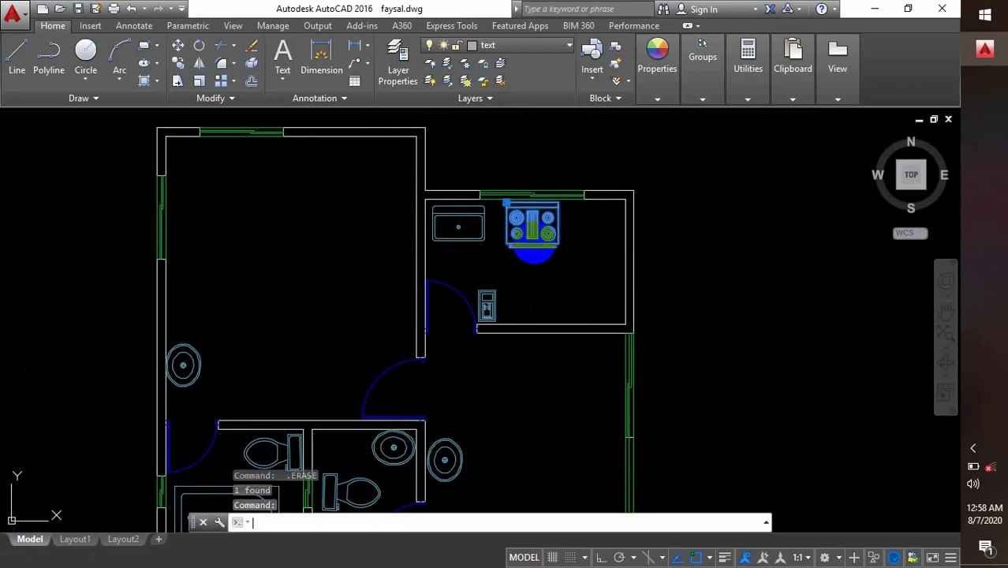
key(Delete)
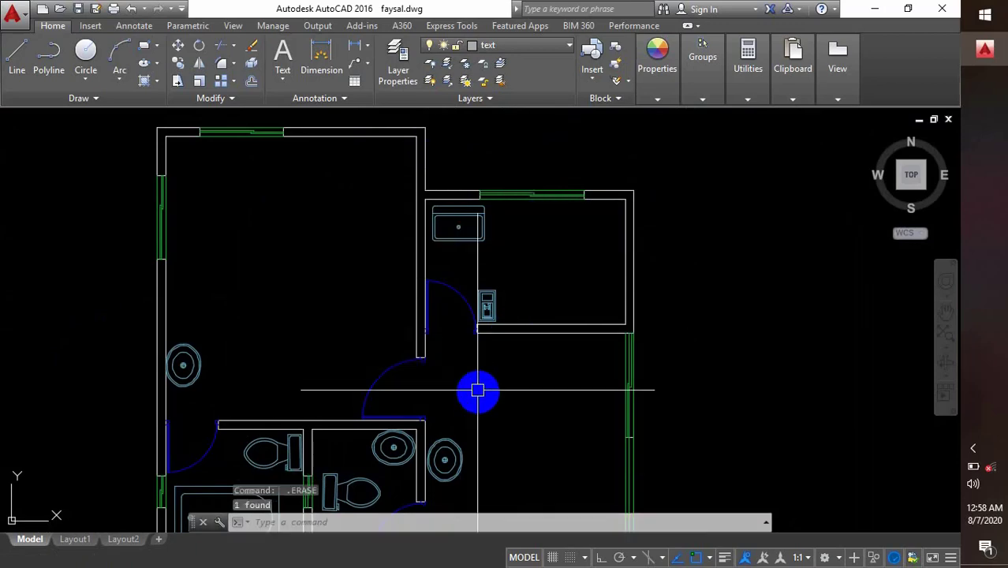
middle_drag(478, 387, 563, 219)
middle_drag(548, 278, 588, 368)
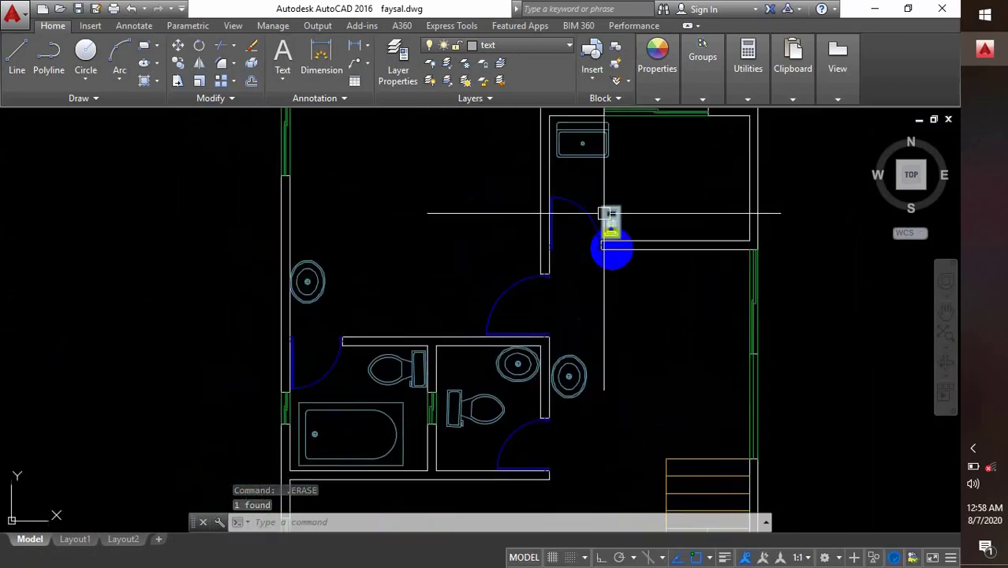
middle_drag(574, 235, 588, 291)
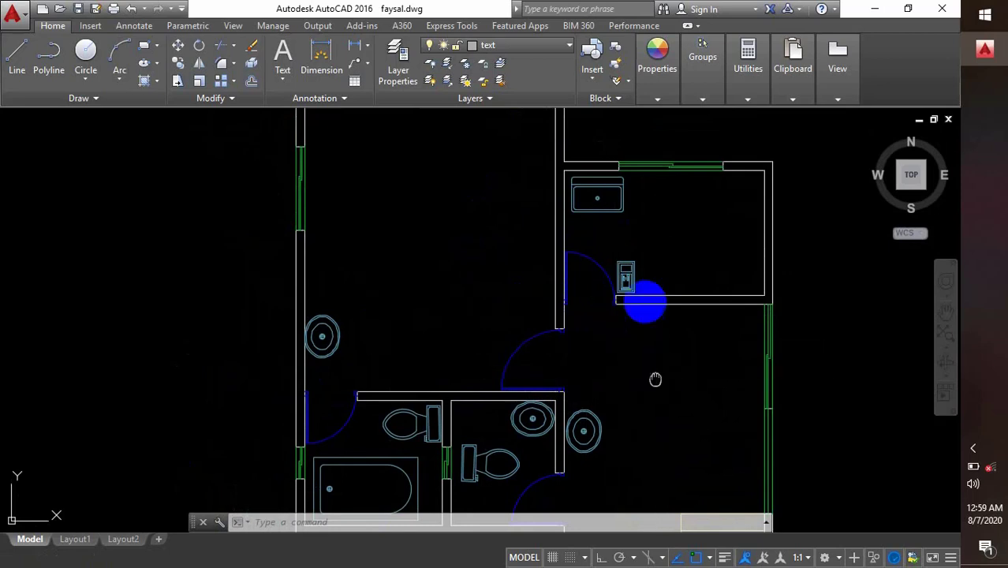
middle_drag(655, 380, 639, 252)
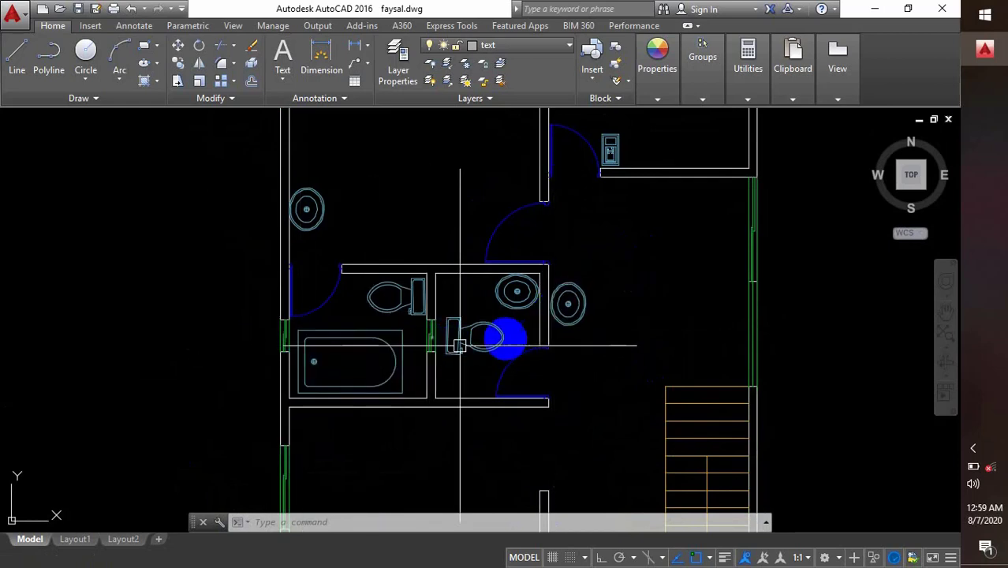
scroll(466, 324, up, 2)
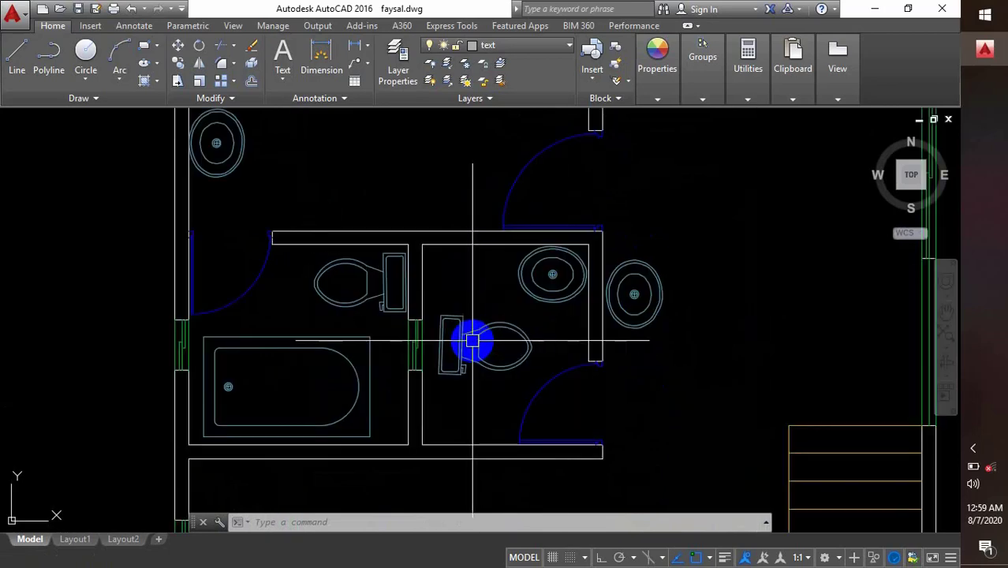
click(471, 341)
click(462, 355)
scroll(454, 351, up, 3)
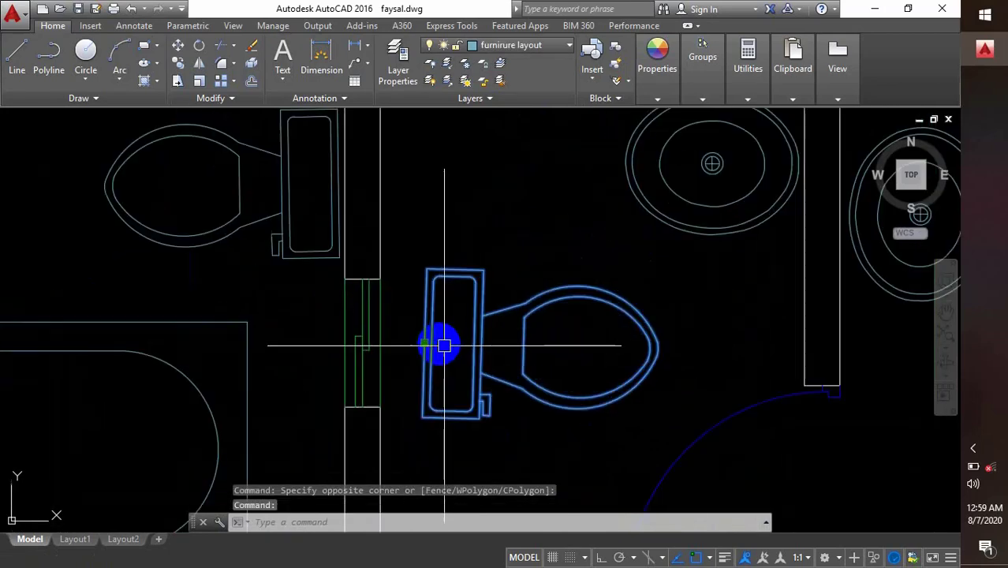
click(424, 343)
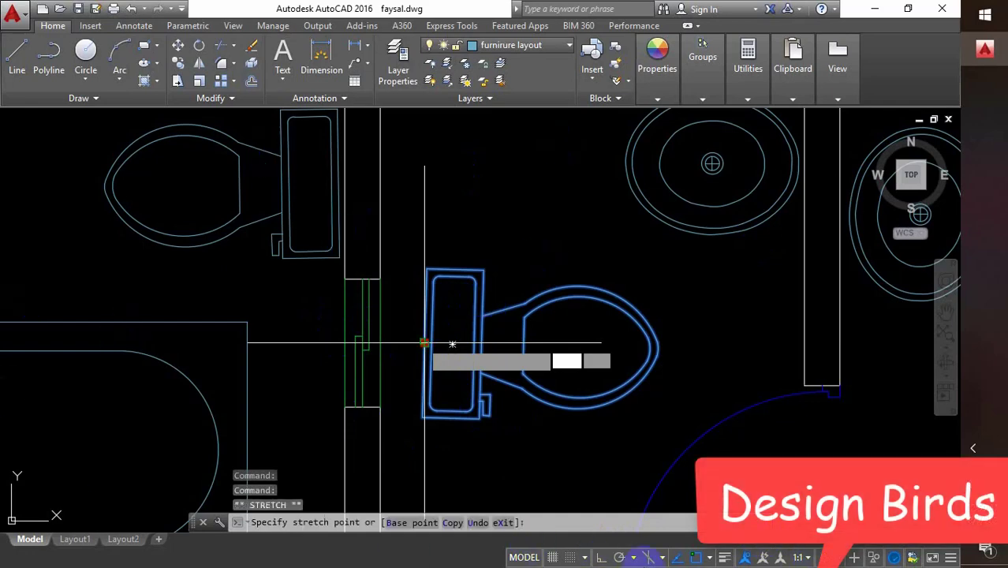
key(Escape)
key(Escape)
- Move the right-hand bathroom's toilet about 6 inches left so its tank sits against the wall between the two bathrooms
click(424, 348)
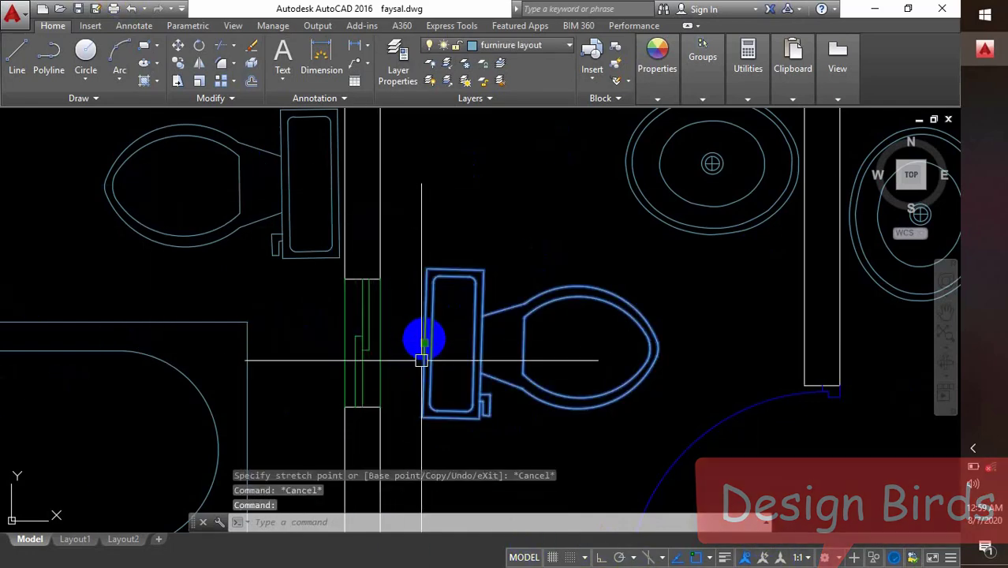
click(424, 343)
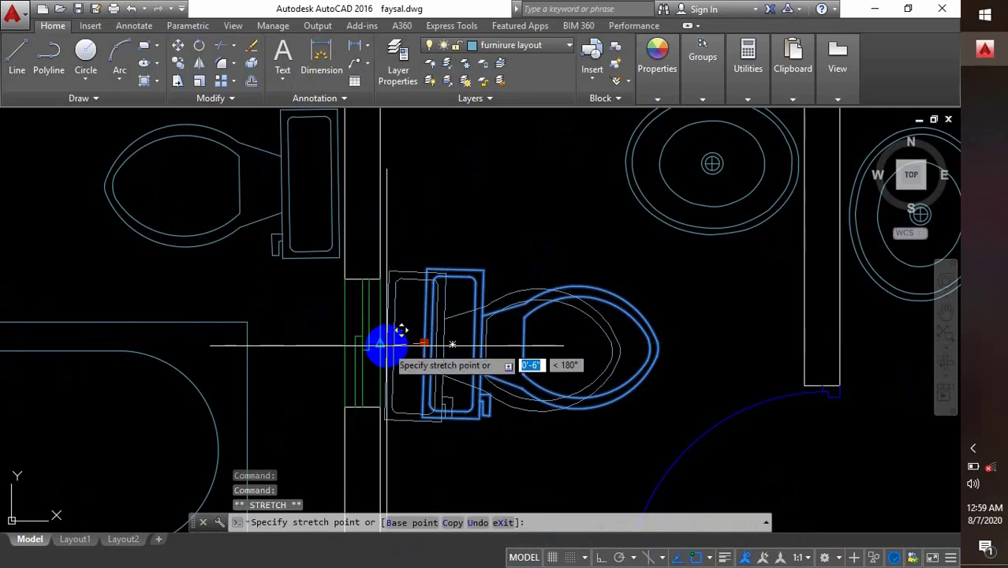
key(Escape)
- Examine the repositioned toilet and the small fixture beside the kitchen door in the copied plan
scroll(466, 359, down, 4)
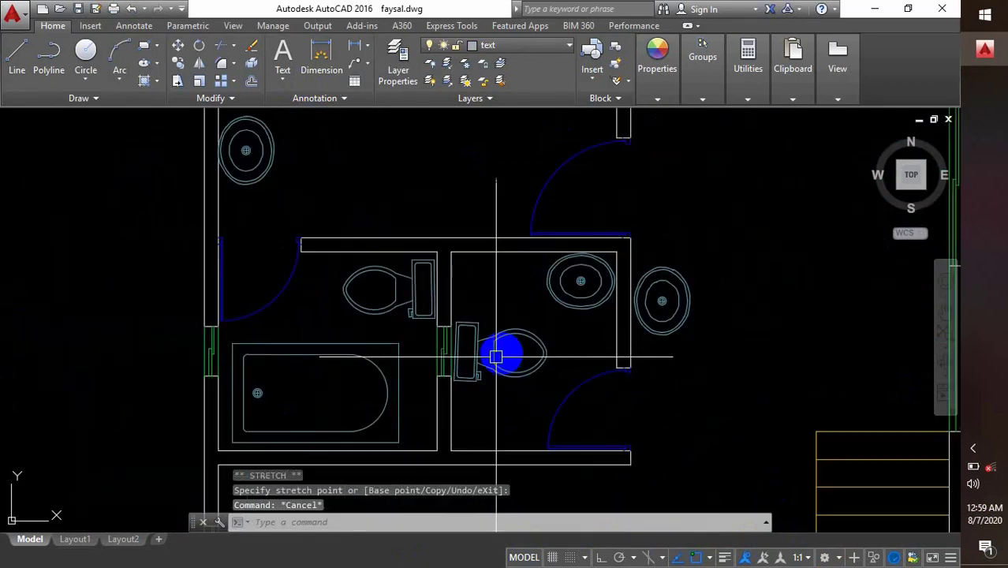
scroll(664, 316, up, 1)
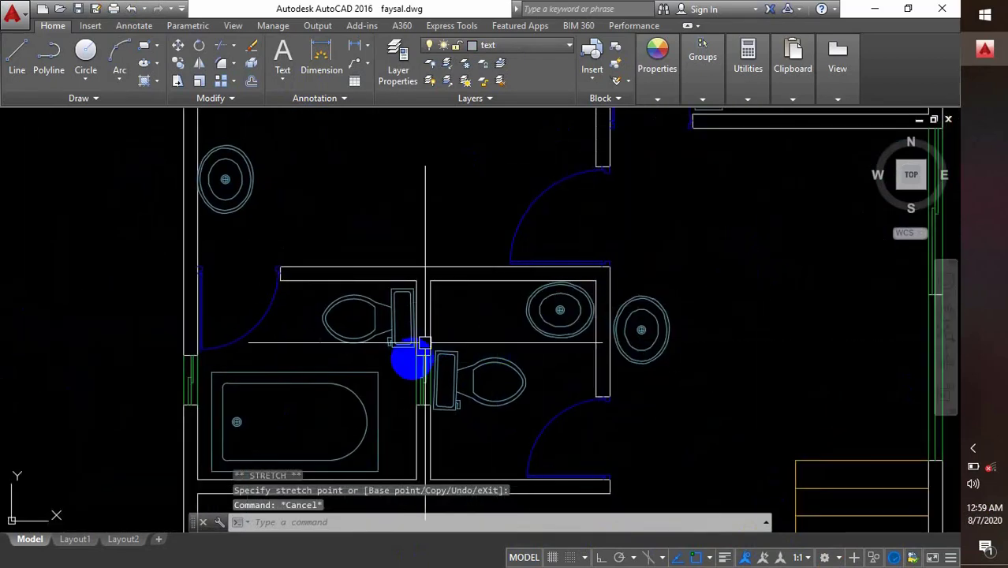
scroll(596, 309, down, 2)
scroll(596, 254, up, 5)
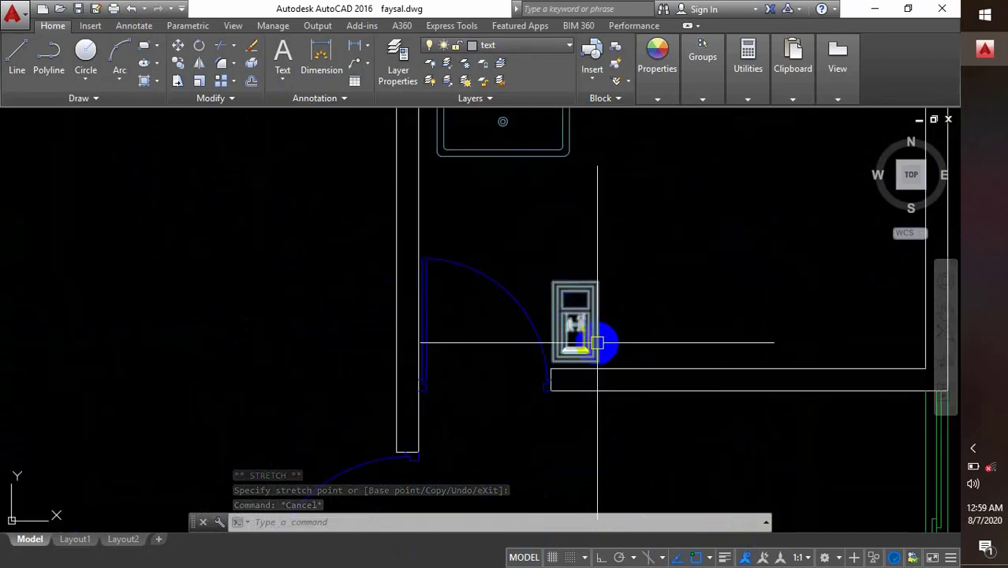
scroll(581, 324, up, 4)
scroll(491, 223, down, 1)
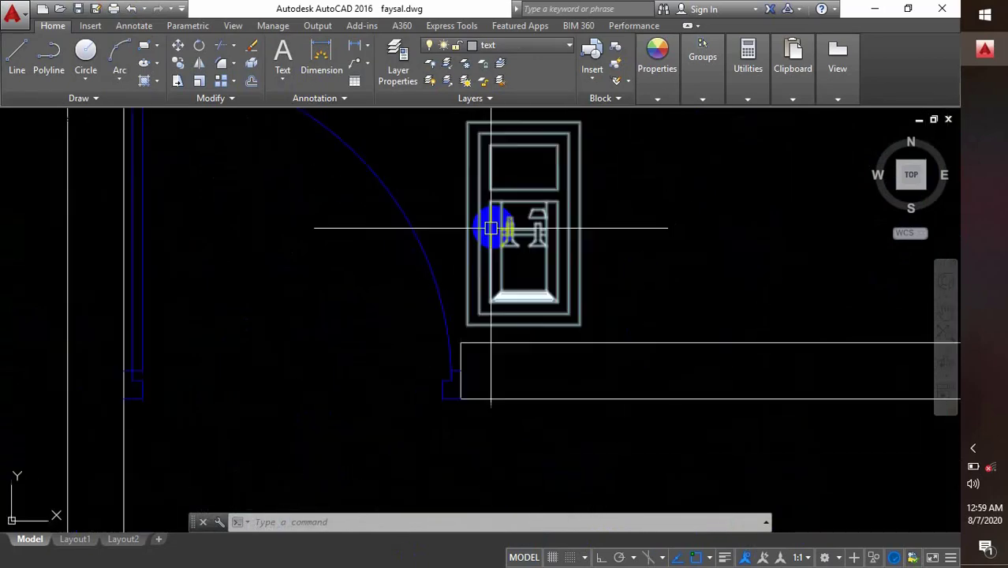
scroll(539, 294, down, 1)
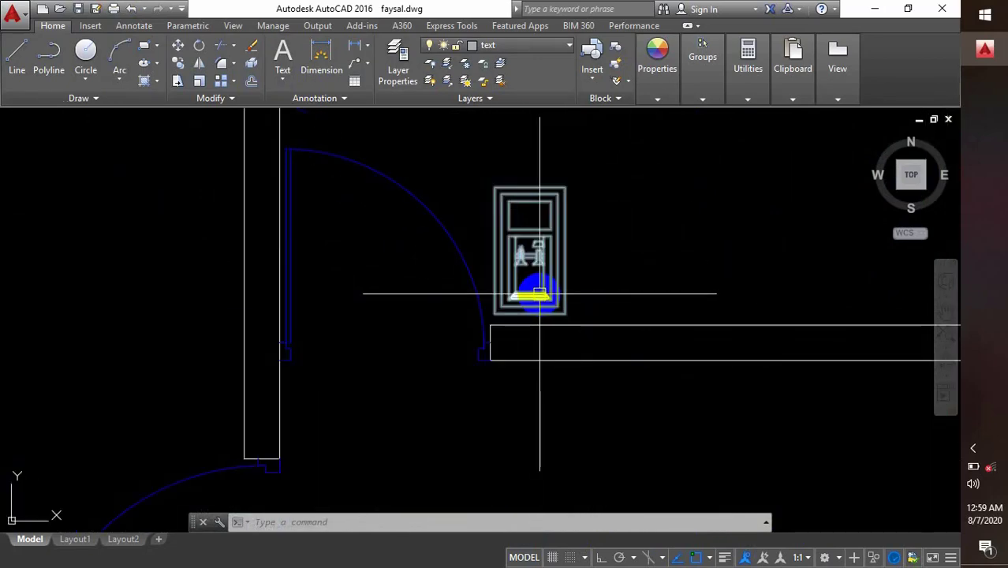
mouse_move(540, 294)
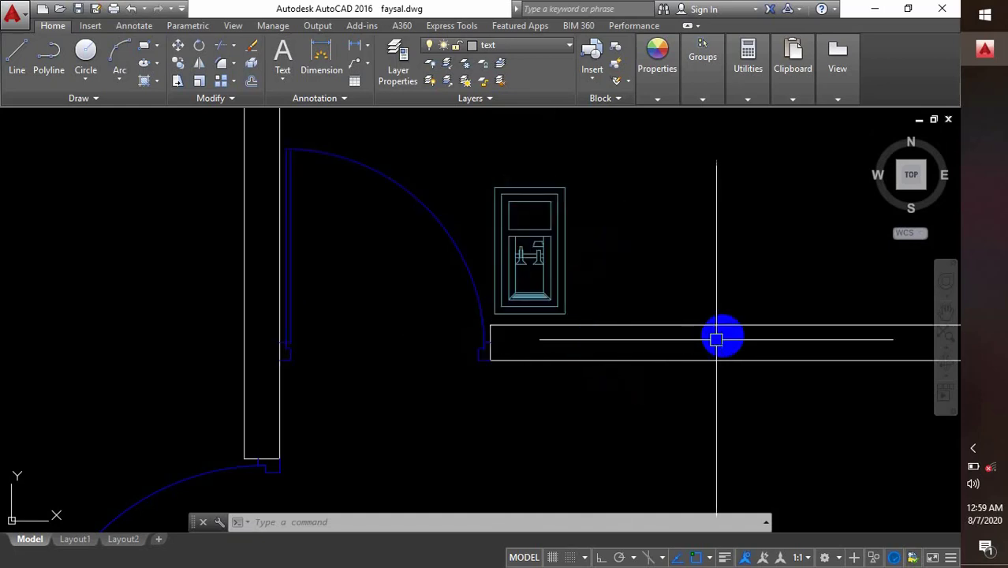
scroll(517, 341, down, 5)
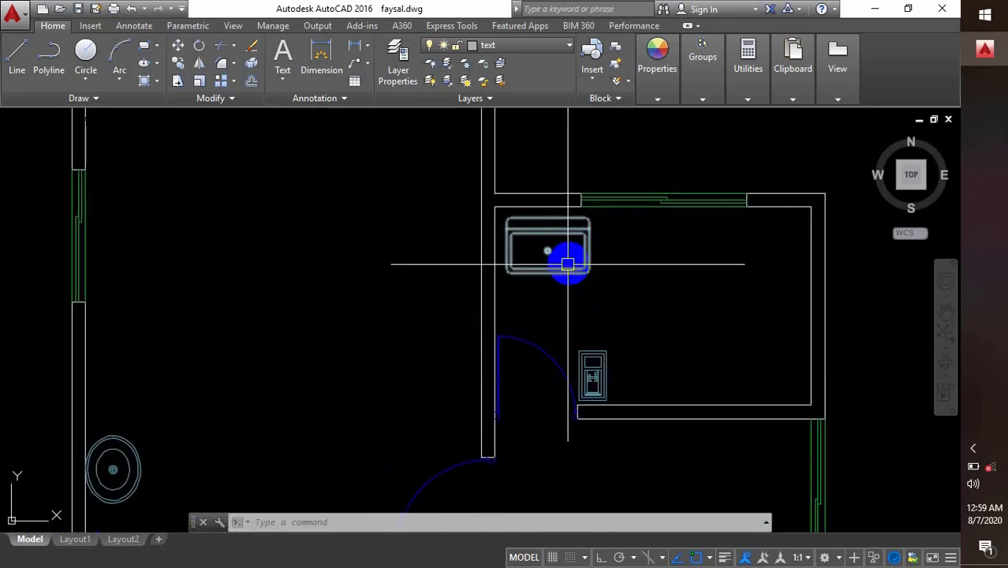
- Review the kitchen sink, toilets, washbasins and bathtub in the copied plan, comparing them with the original layout
middle_drag(561, 272, 603, 153)
scroll(616, 268, down, 2)
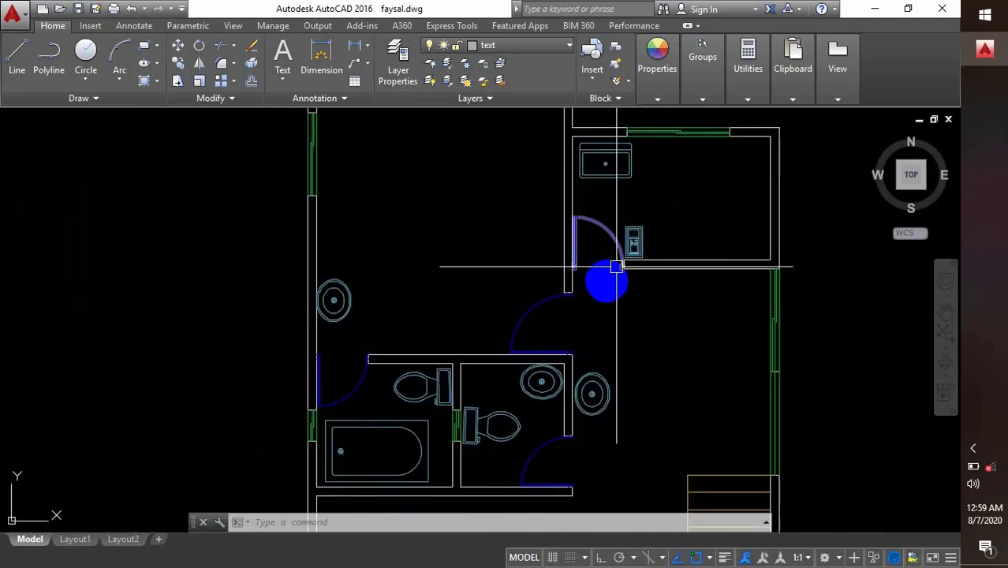
middle_drag(475, 383, 599, 271)
middle_drag(579, 349, 561, 395)
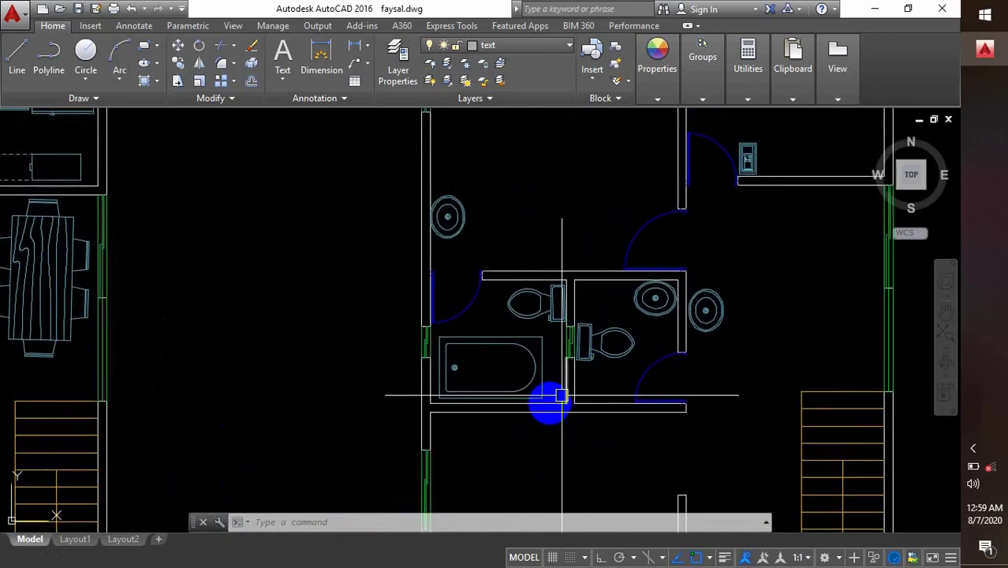
mouse_move(525, 383)
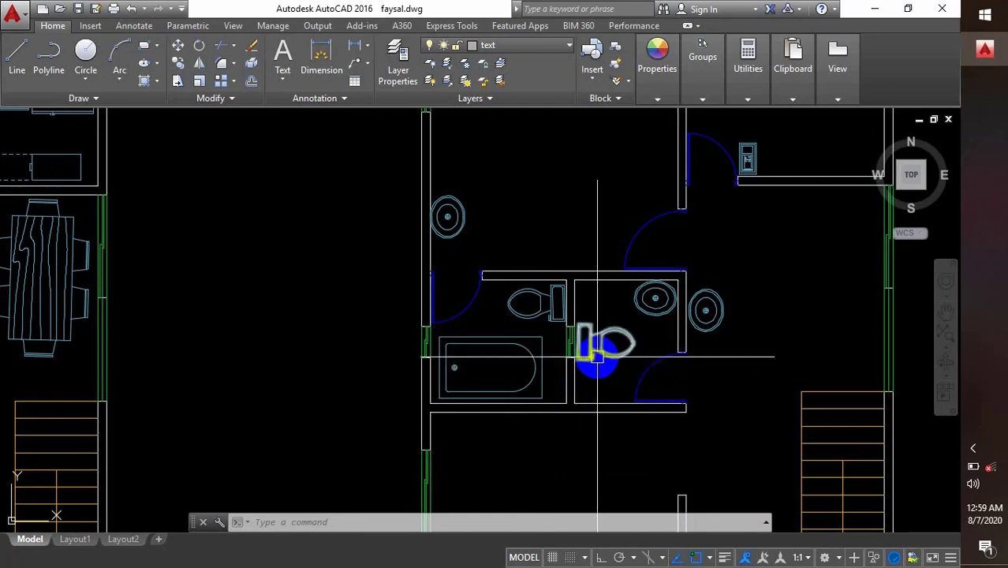
mouse_move(576, 319)
middle_down()
mouse_move(534, 348)
mouse_move(450, 337)
middle_up()
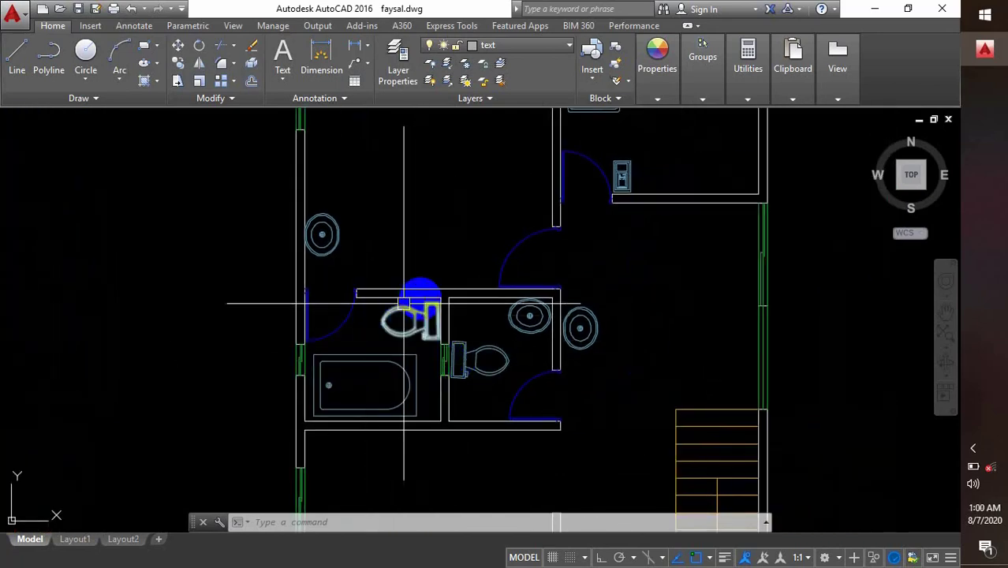
scroll(444, 302, up, 7)
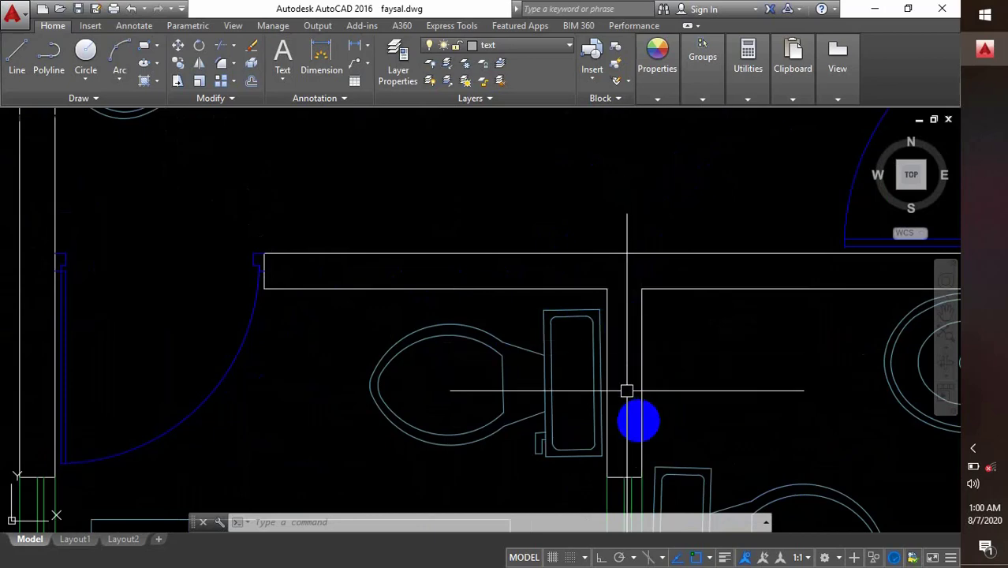
scroll(616, 419, down, 3)
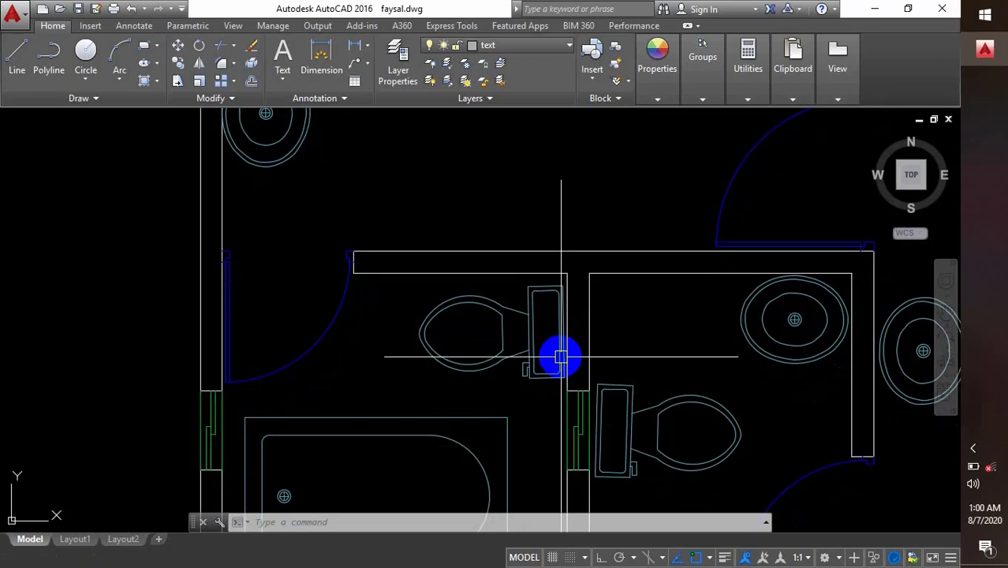
scroll(561, 356, down, 4)
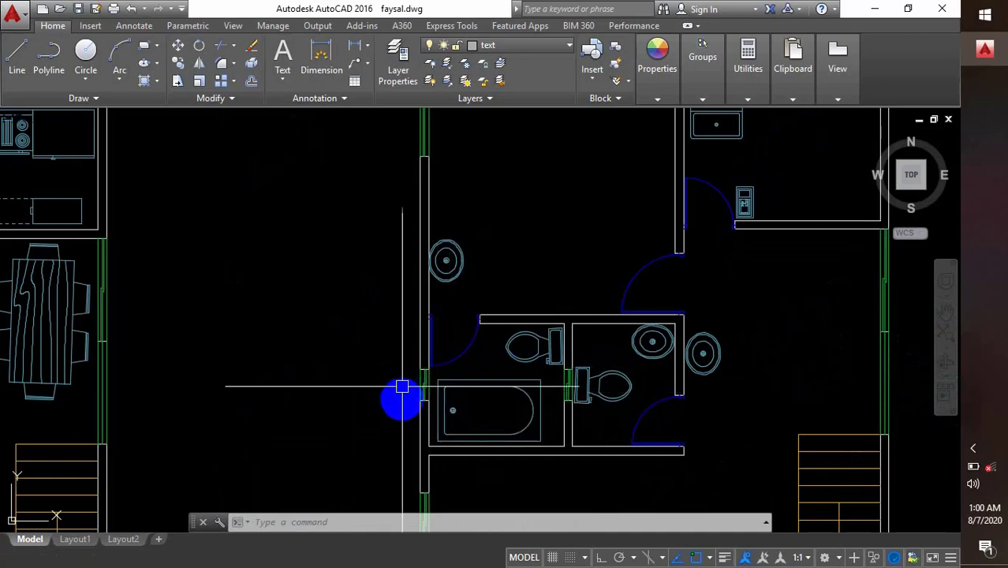
middle_drag(423, 305, 303, 366)
scroll(304, 366, down, 2)
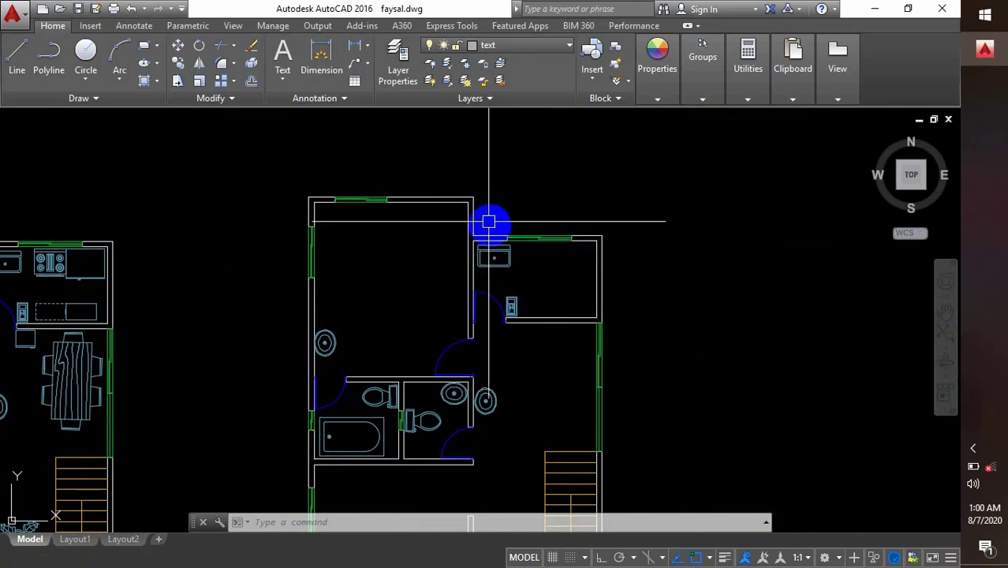
middle_drag(496, 261, 629, 201)
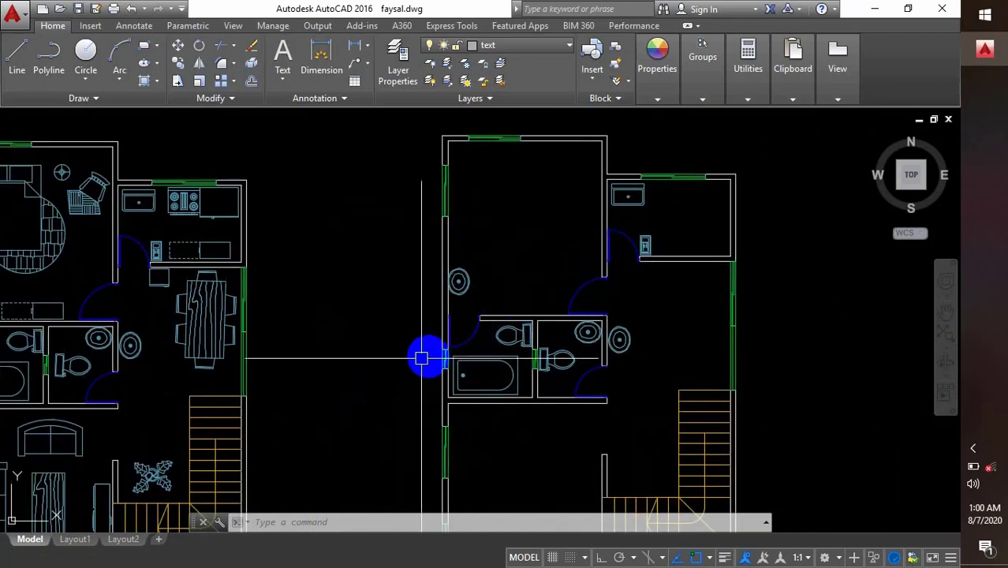
- Create a new layer named plumbing layout
scroll(445, 320, up, 5)
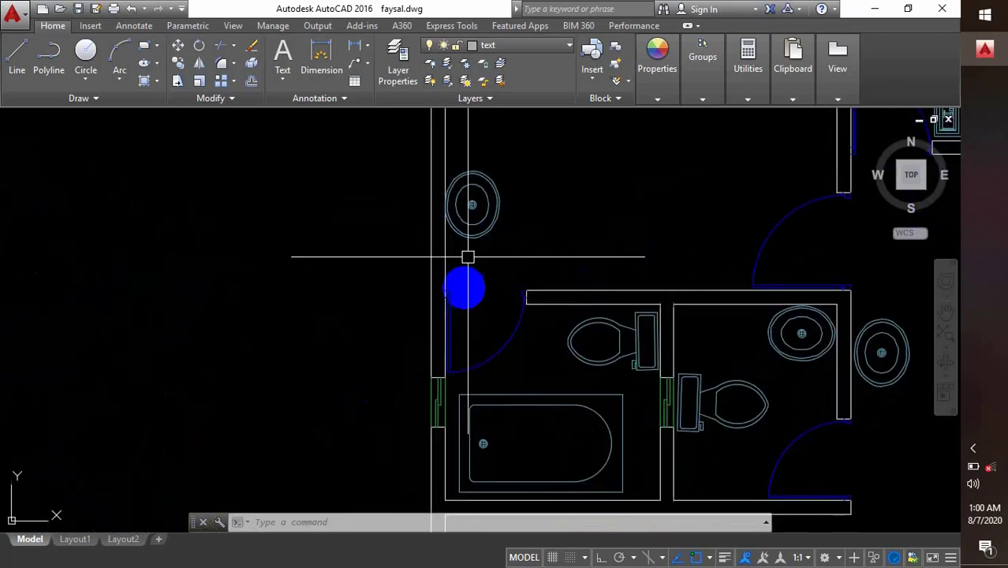
text(l)
key(Escape)
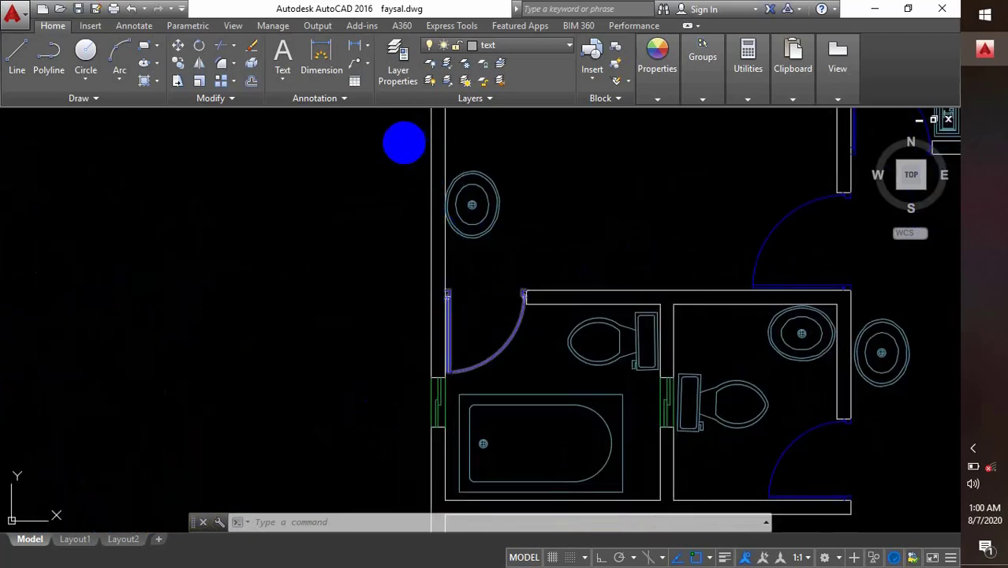
click(392, 54)
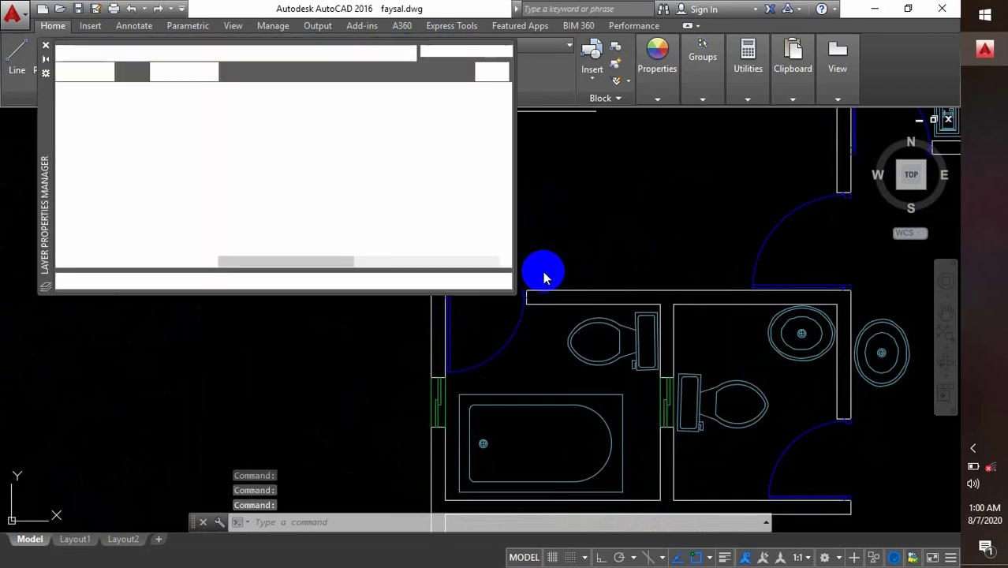
mouse_move(49, 203)
mouse_down()
mouse_move(327, 316)
mouse_move(258, 275)
mouse_move(272, 299)
mouse_up()
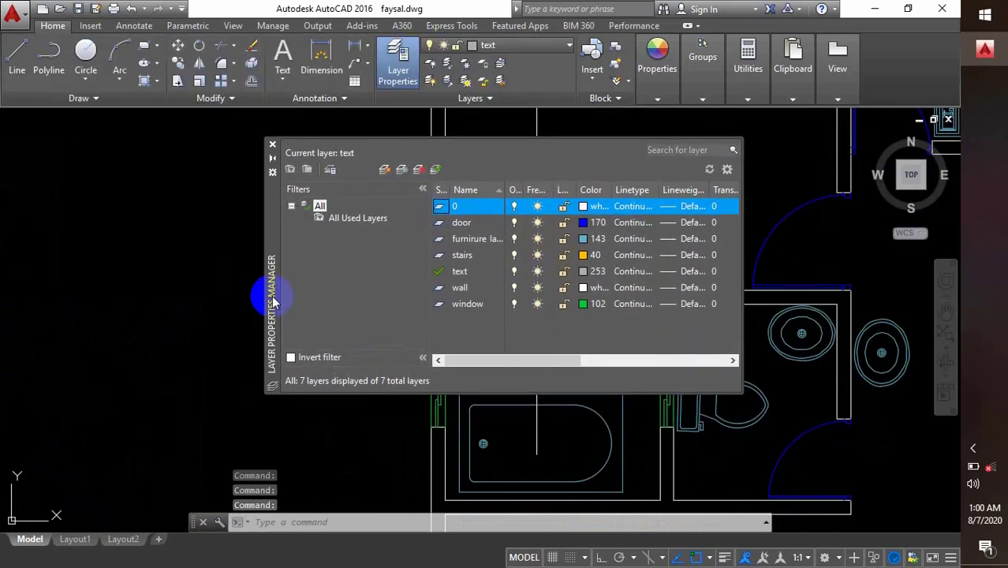
click(387, 177)
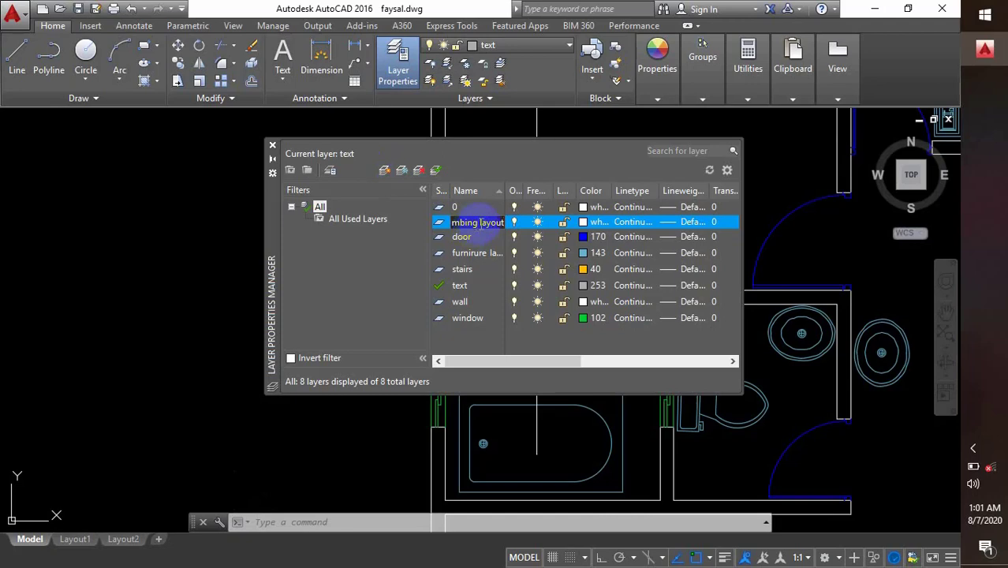
- Set the plumbing layout layer's color to DIC 579 from the DIC COLOR GUIDE(R) color book
click(583, 222)
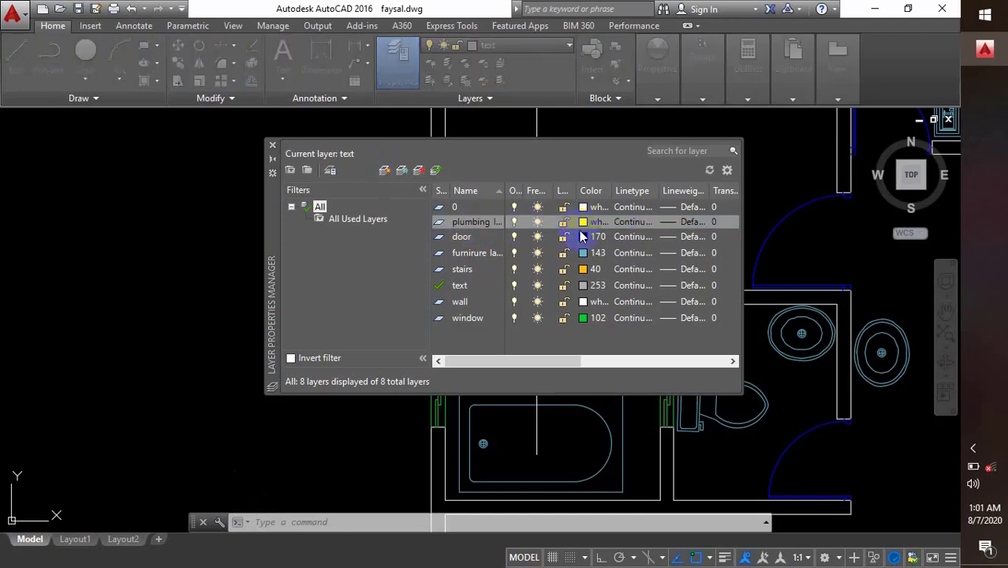
drag(511, 232, 523, 194)
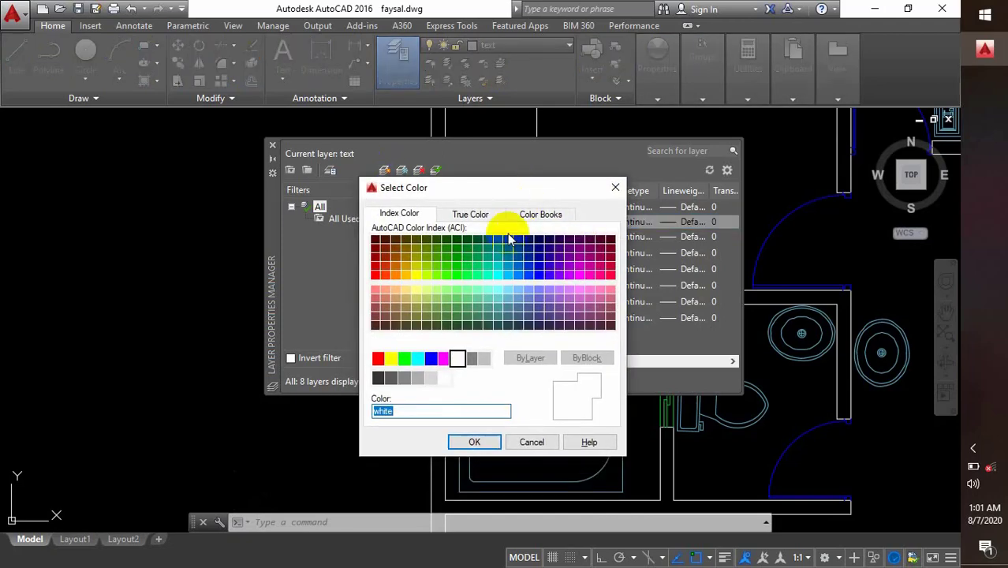
click(470, 214)
click(542, 217)
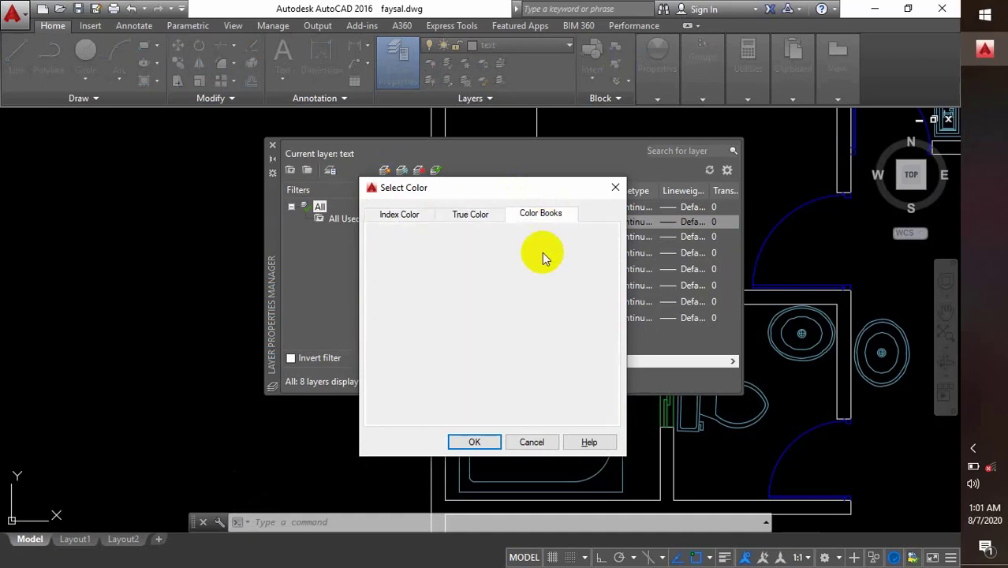
drag(521, 284, 530, 298)
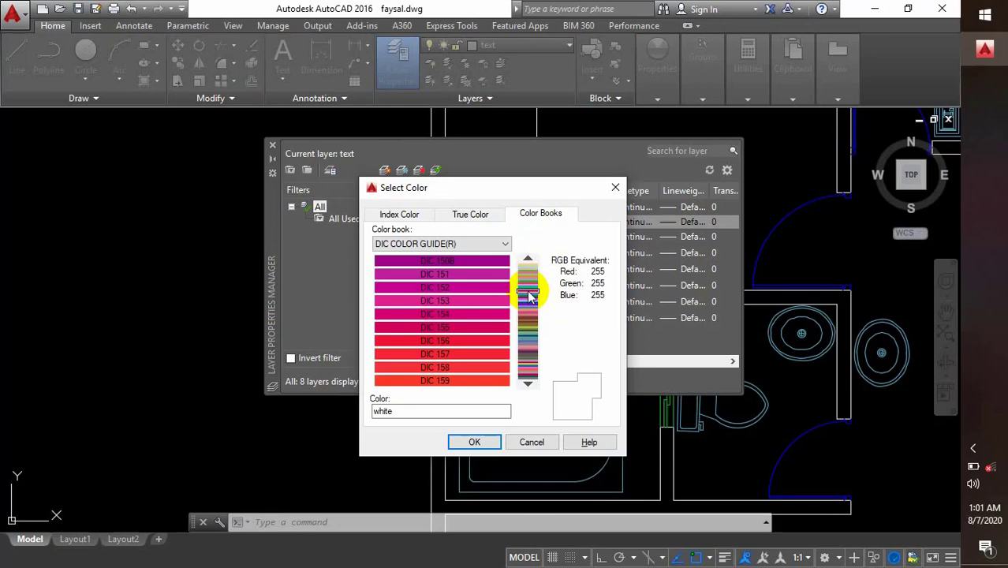
click(490, 347)
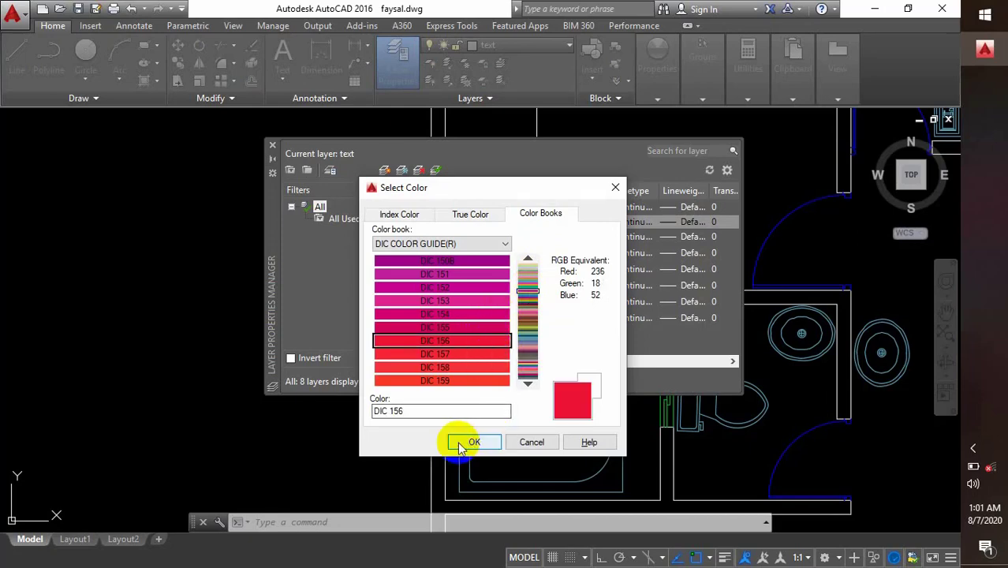
click(483, 330)
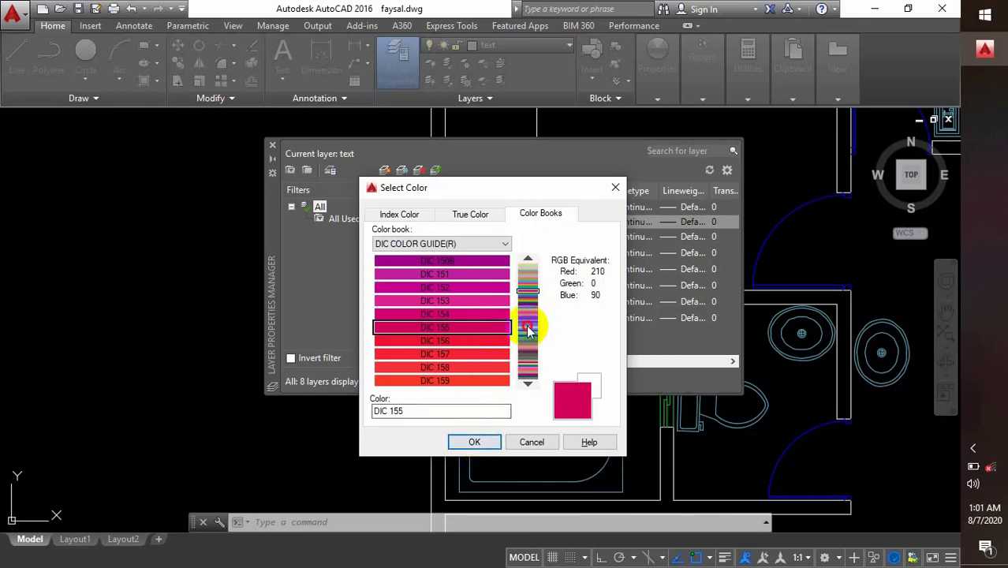
drag(528, 330, 534, 372)
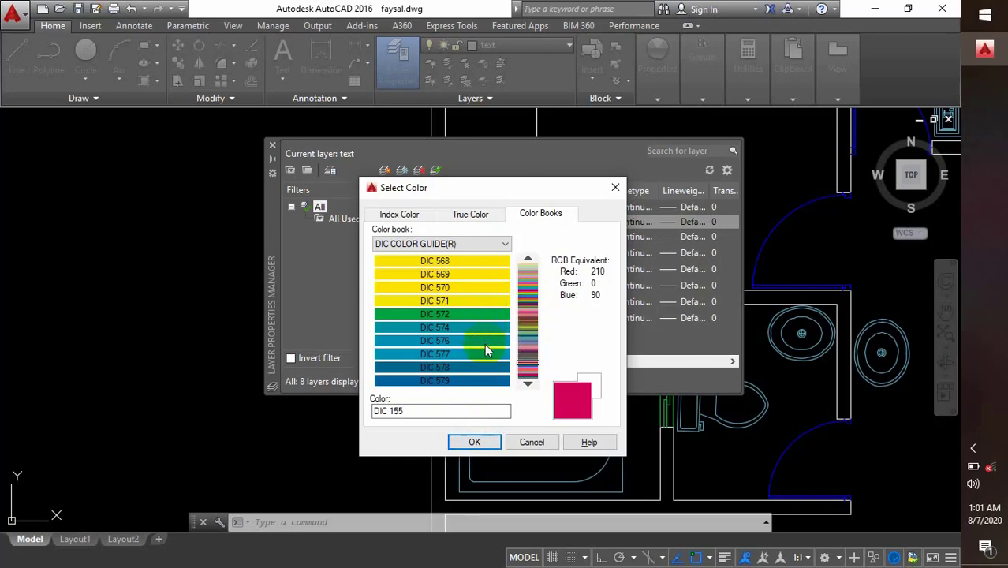
click(484, 385)
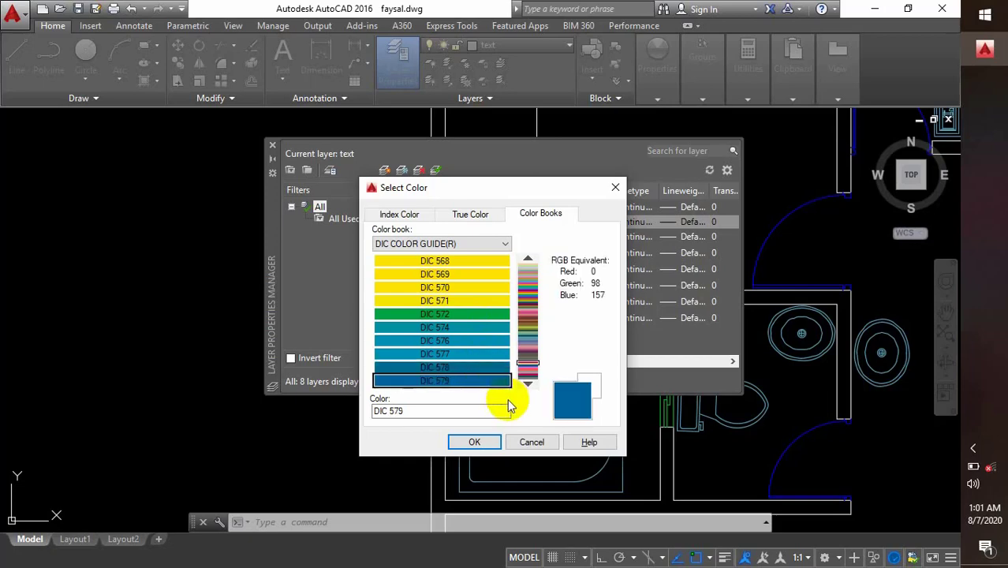
click(466, 443)
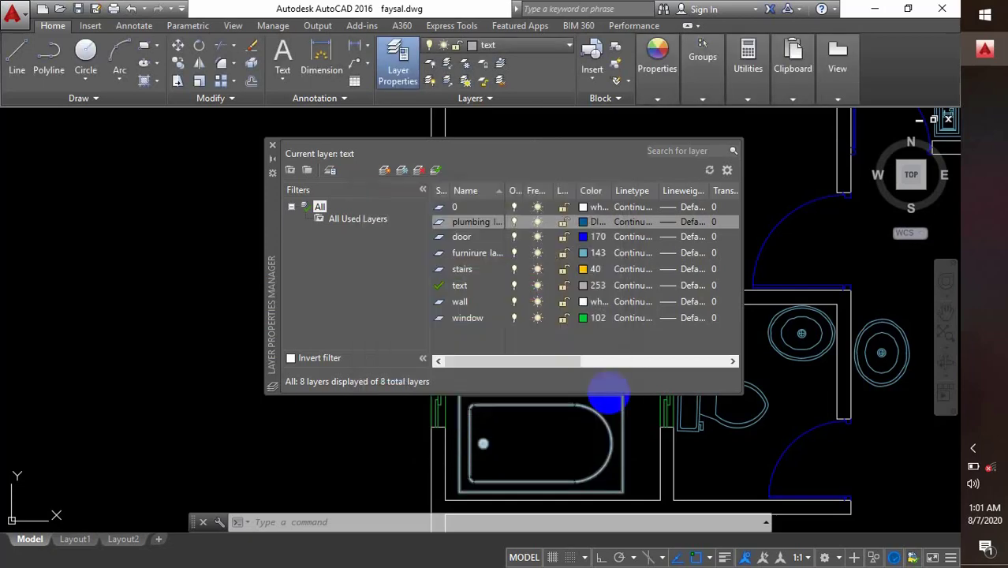
- Make the plumbing layout layer current and close the layer manager
click(487, 225)
double_click(439, 221)
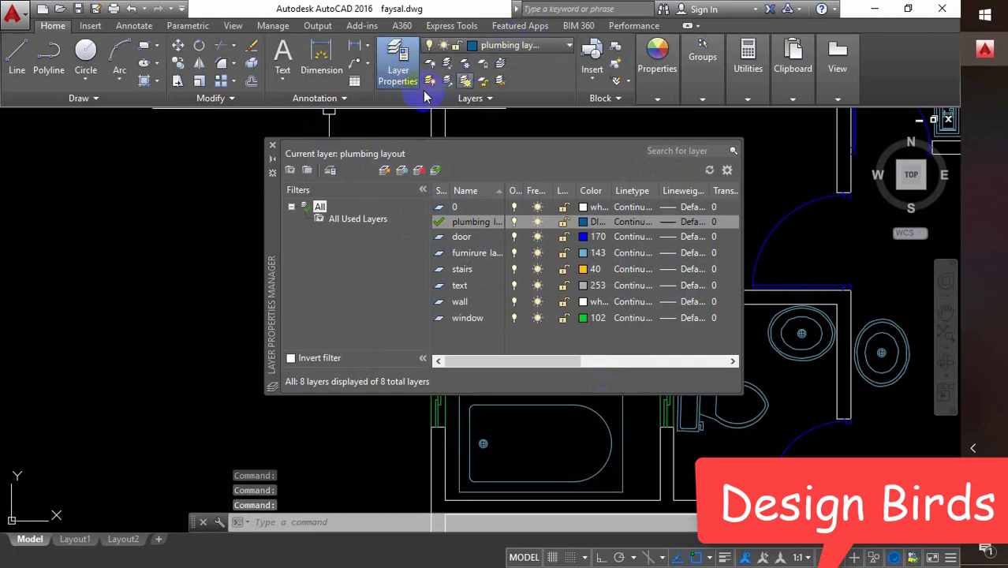
click(271, 145)
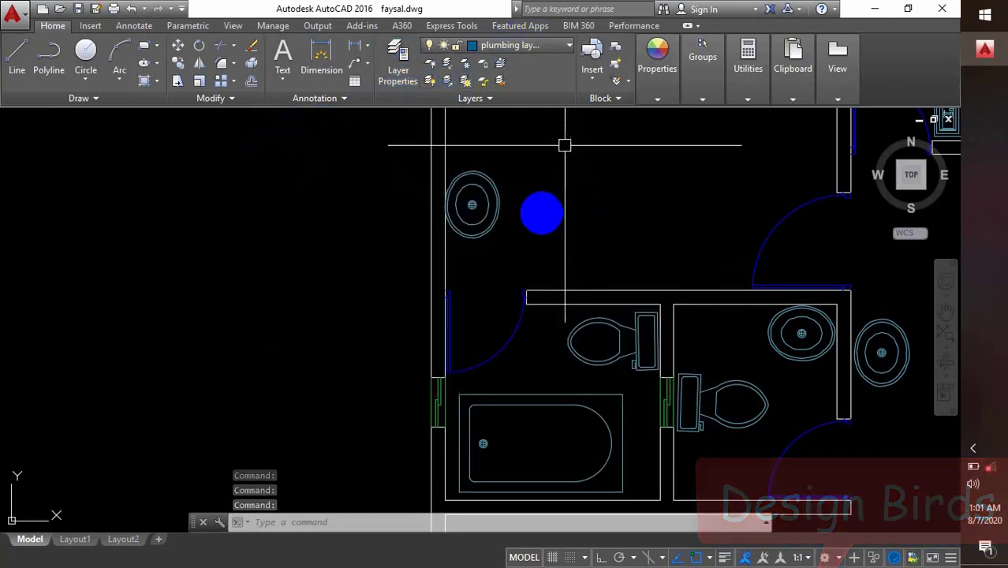
- With Ortho on, start a line outside the outer wall beside the washbasin and run it horizontally into the wall
scroll(532, 205, down, 3)
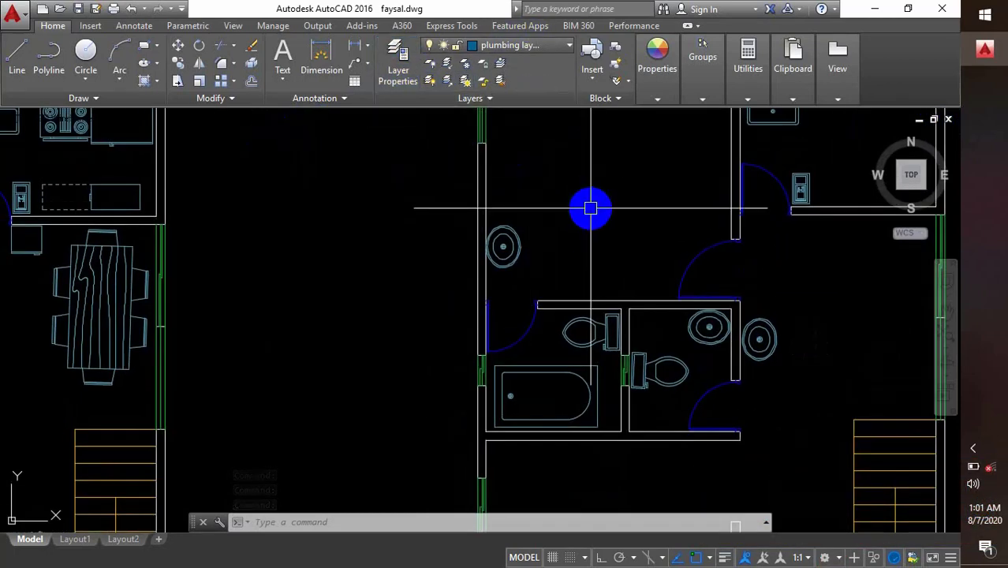
text(l)
key(Return)
scroll(507, 247, up, 5)
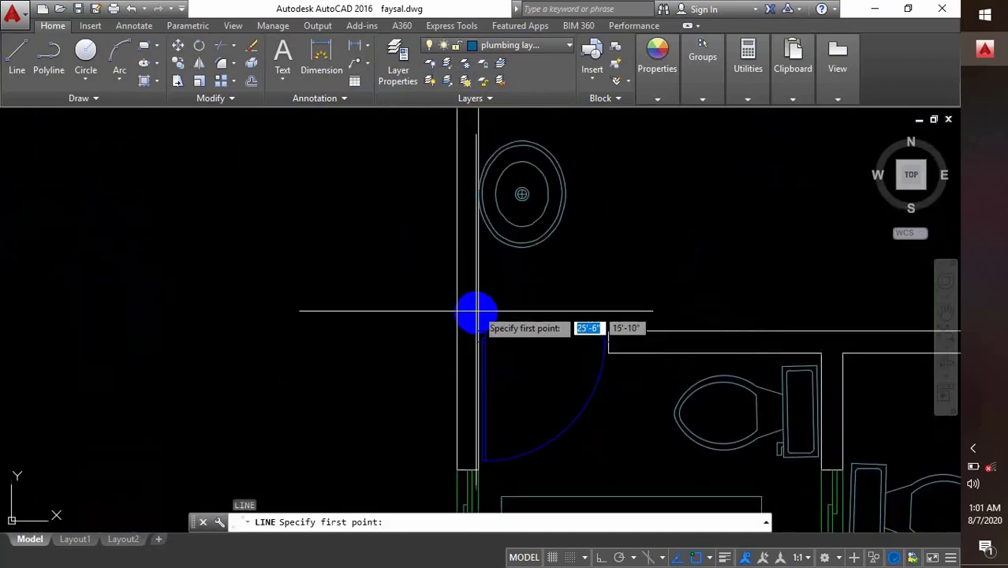
middle_drag(497, 293, 508, 376)
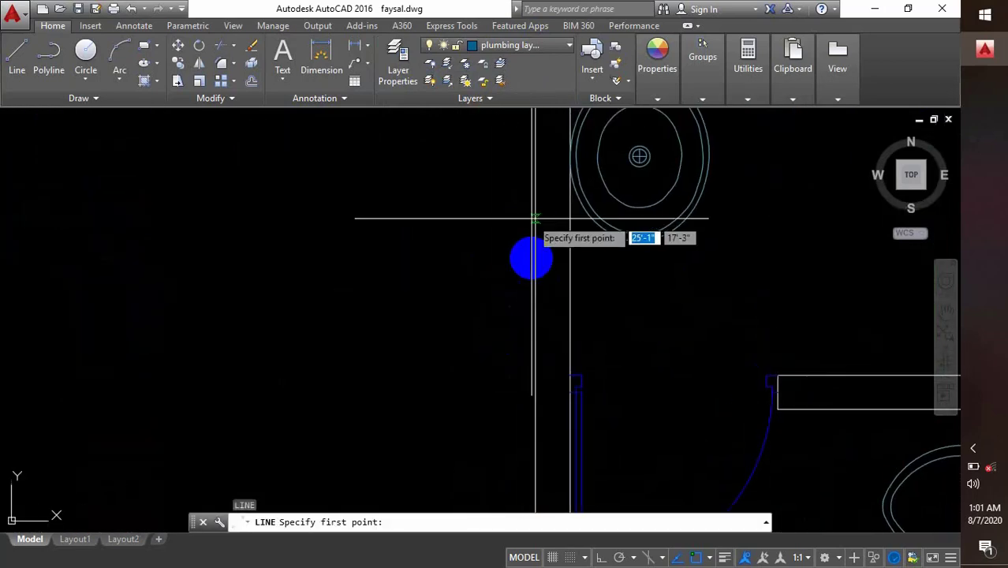
scroll(535, 258, down, 2)
middle_drag(515, 278, 476, 178)
middle_drag(473, 243, 484, 327)
scroll(511, 224, up, 5)
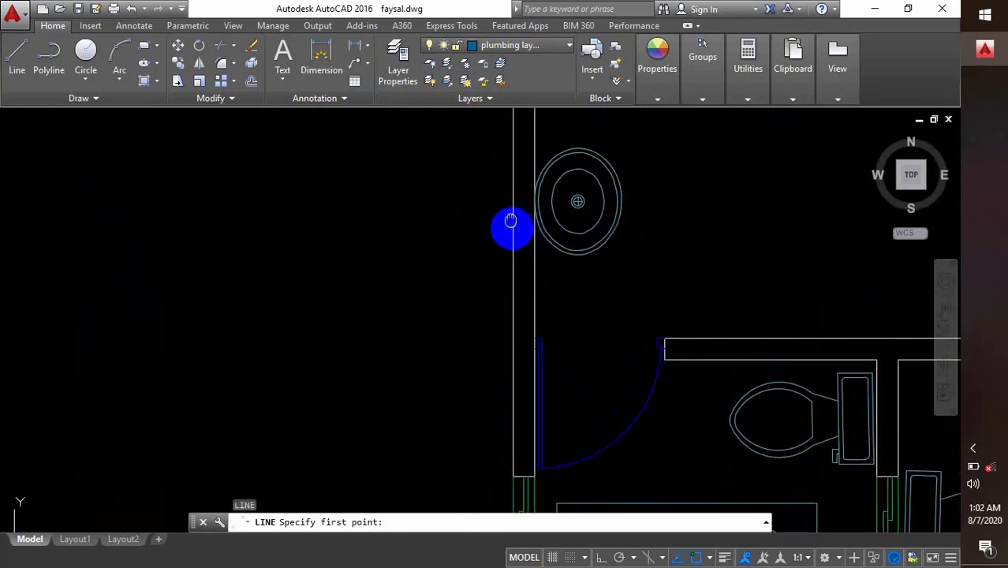
click(491, 232)
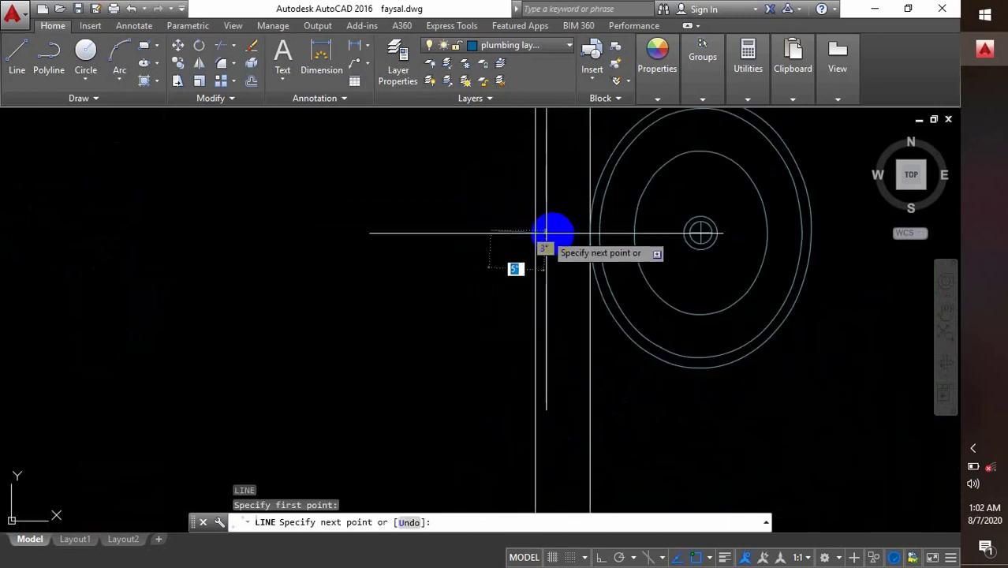
scroll(552, 235, up, 4)
key(F8)
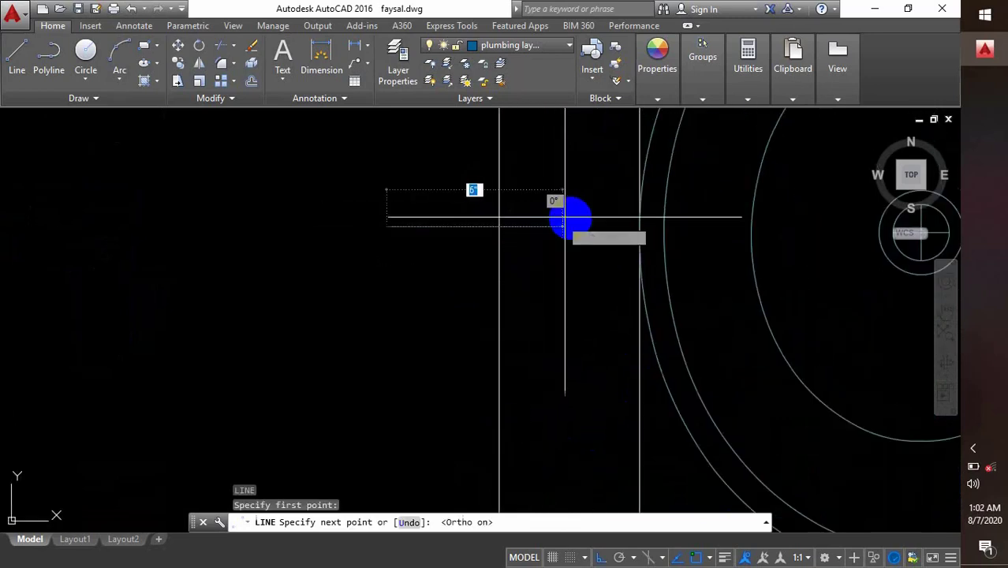
click(621, 228)
scroll(616, 222, down, 6)
middle_drag(605, 328, 581, 154)
scroll(580, 236, down, 2)
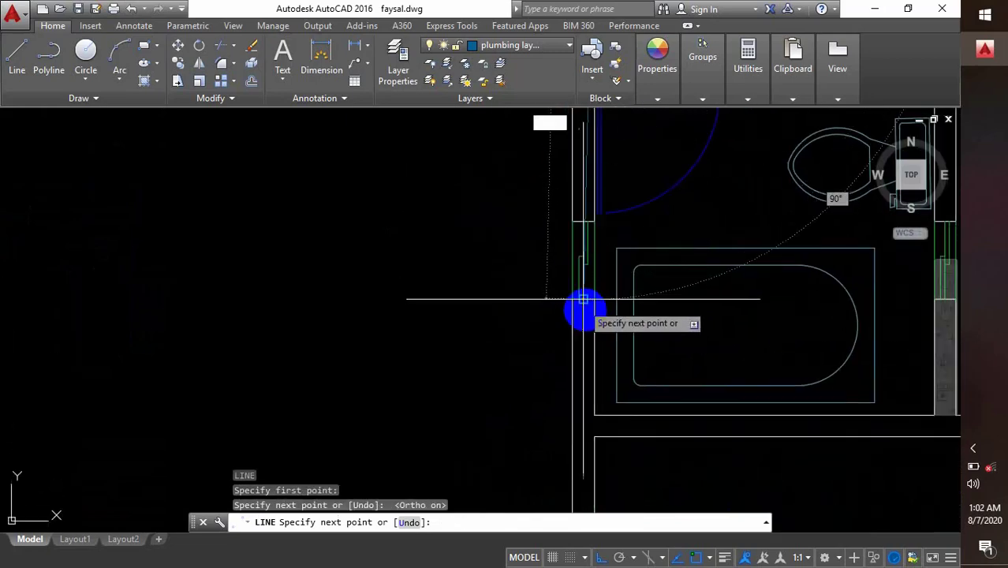
scroll(584, 315, up, 4)
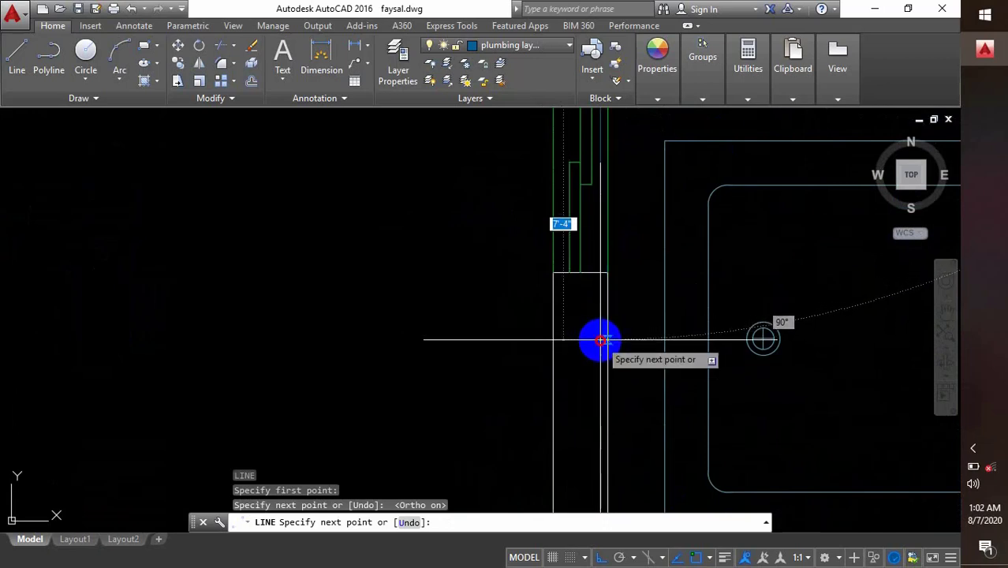
click(598, 340)
middle_drag(573, 383, 552, 248)
scroll(527, 339, down, 2)
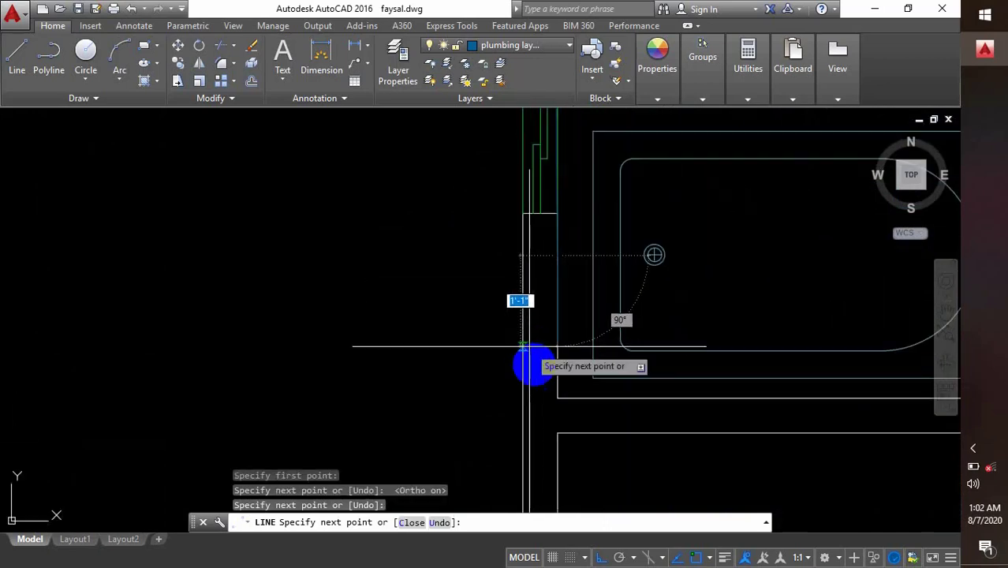
middle_drag(533, 362, 547, 513)
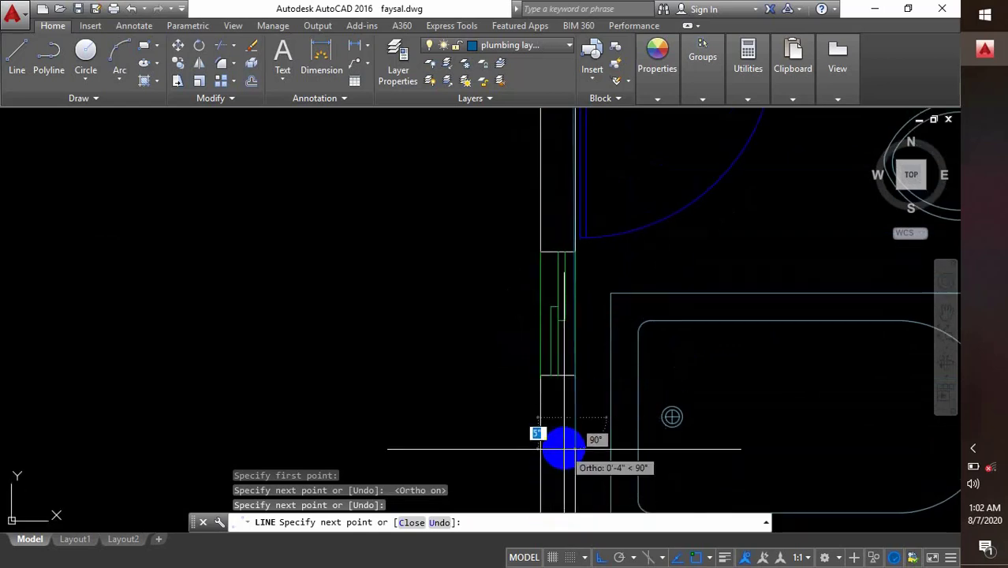
key(ctrl+z)
- Run the line down inside the outer wall 7'-4" to the bathtub drain's level, and a further 1'-9" to the corner below the tub
scroll(563, 422, up, 3)
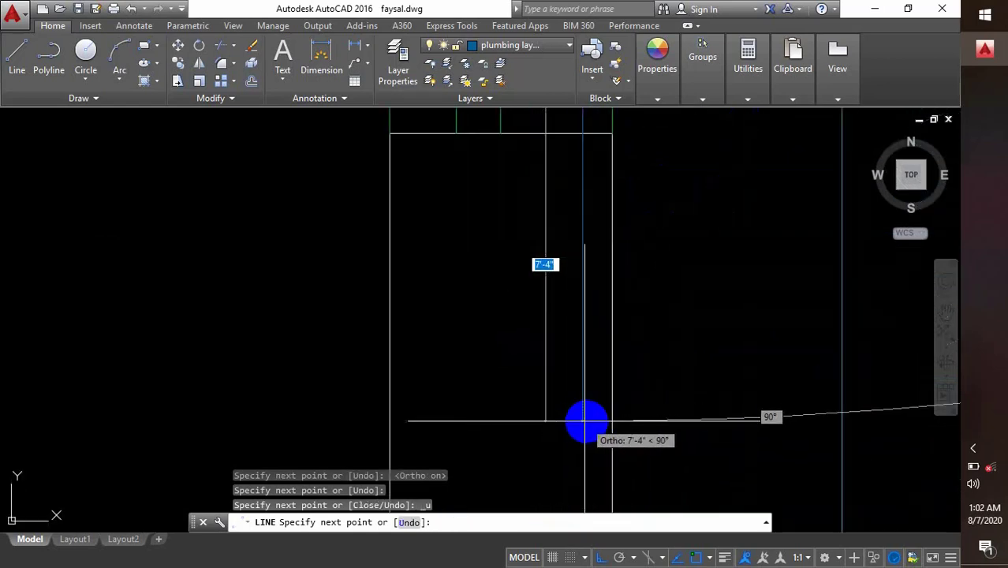
click(584, 424)
scroll(574, 336, down, 6)
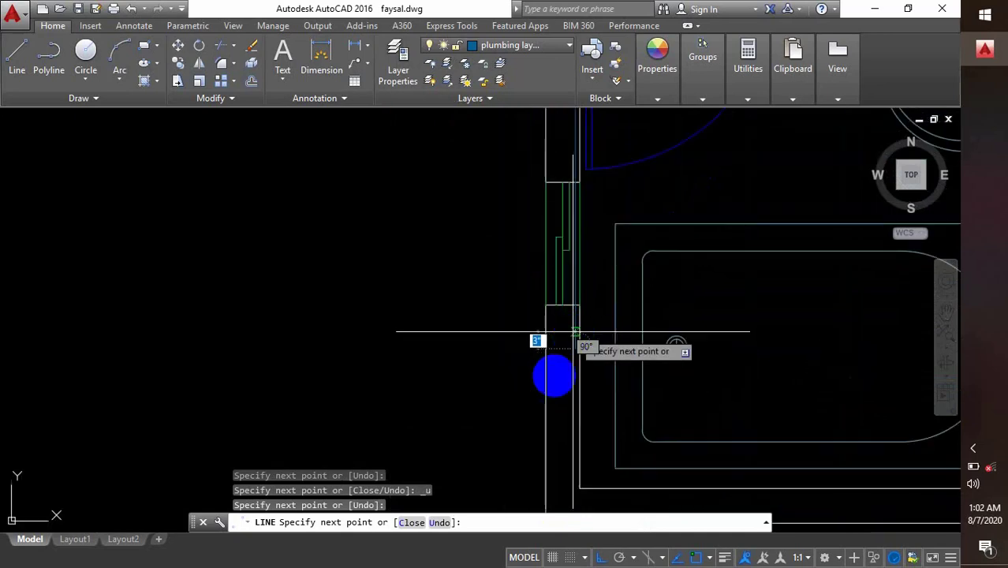
middle_drag(546, 434, 517, 265)
middle_drag(505, 349, 295, 327)
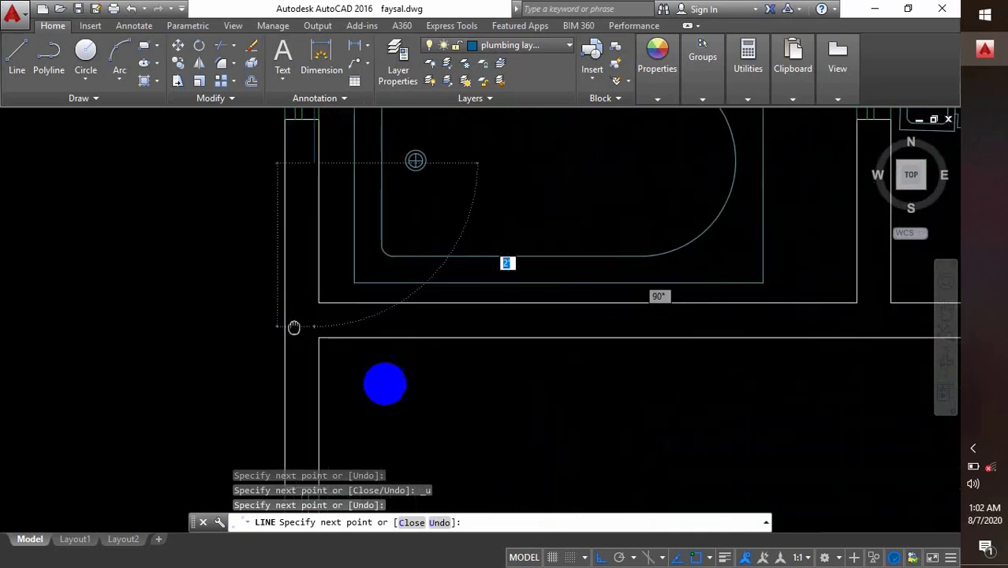
scroll(424, 393, down, 4)
middle_drag(374, 358, 435, 375)
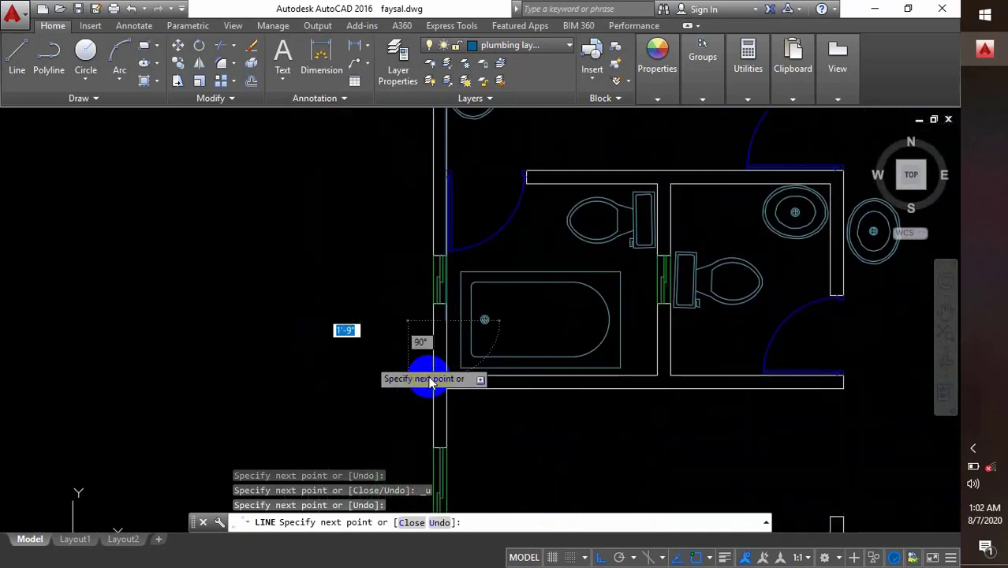
scroll(435, 383, up, 6)
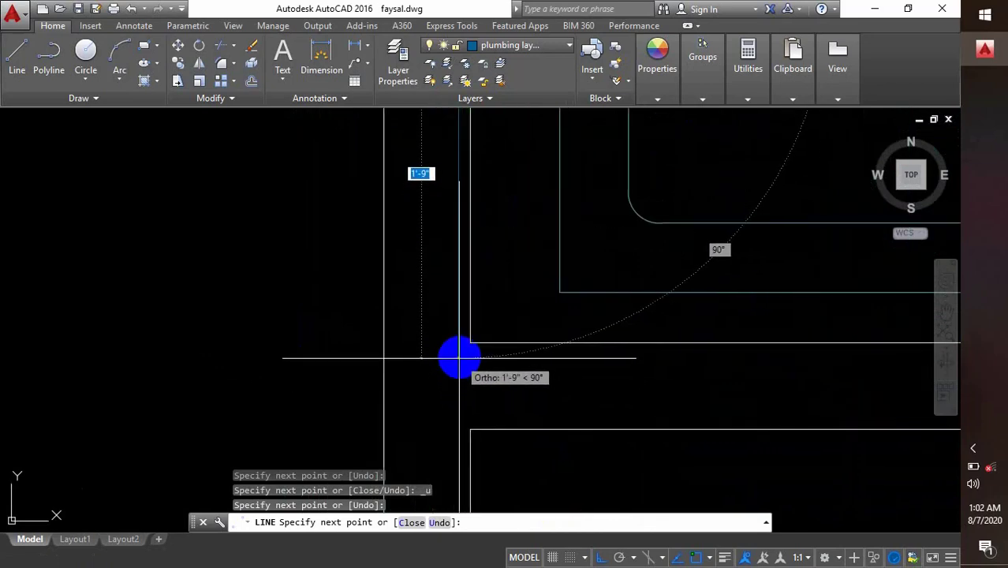
click(461, 357)
- Continue the line horizontally 6'-9" inside the wall below the bathtub, up to the partition between the bathrooms
scroll(474, 359, down, 5)
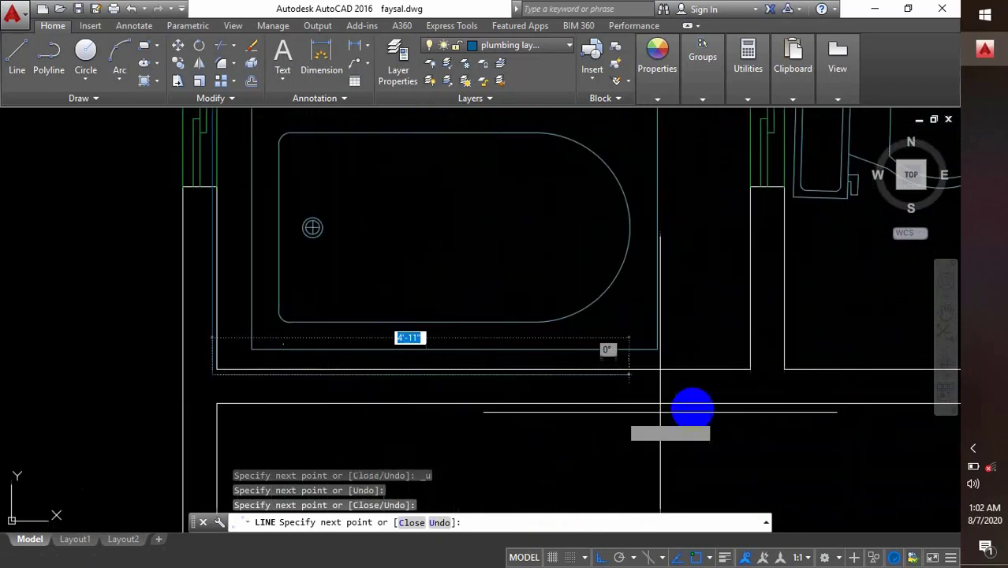
scroll(680, 379, up, 5)
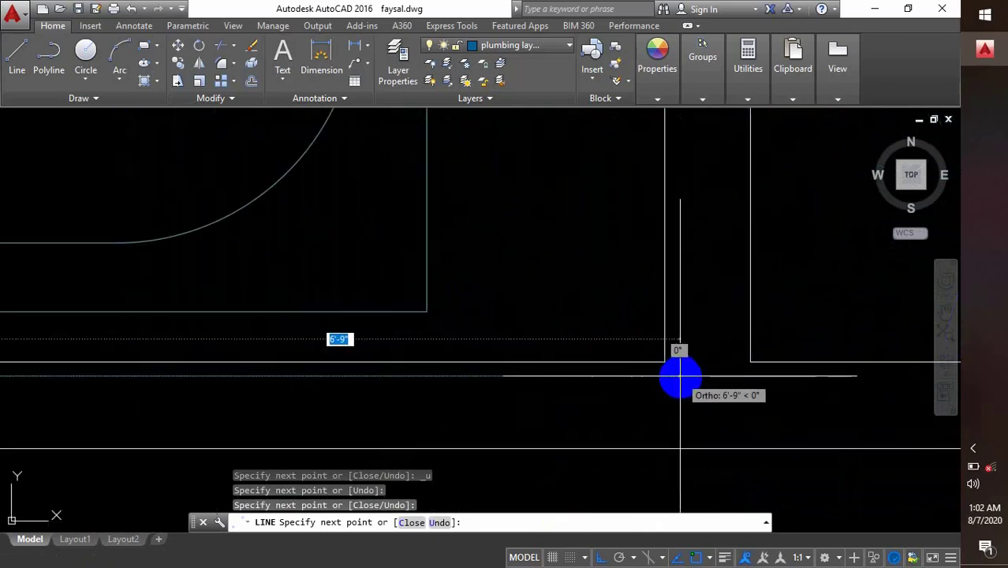
scroll(683, 379, up, 2)
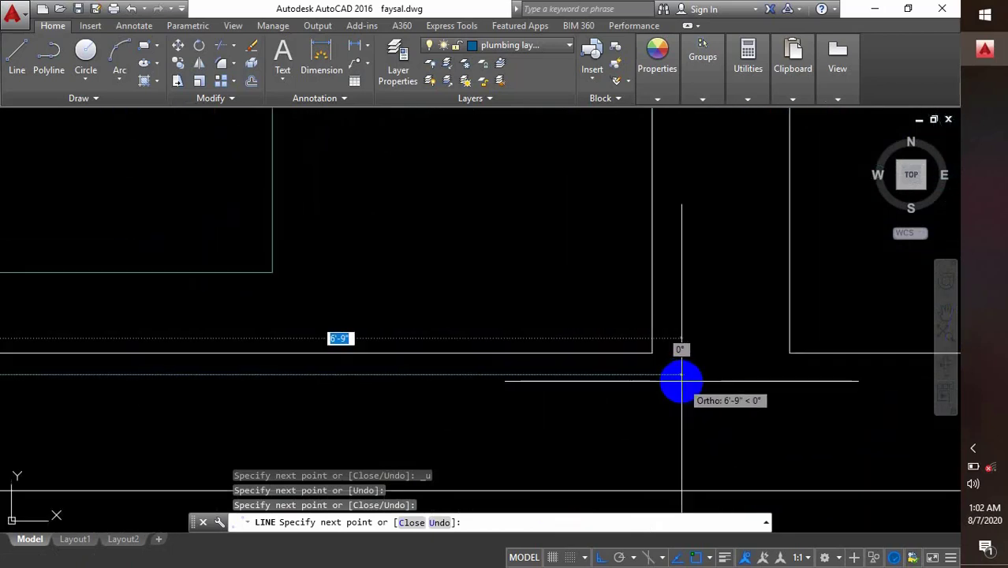
click(674, 375)
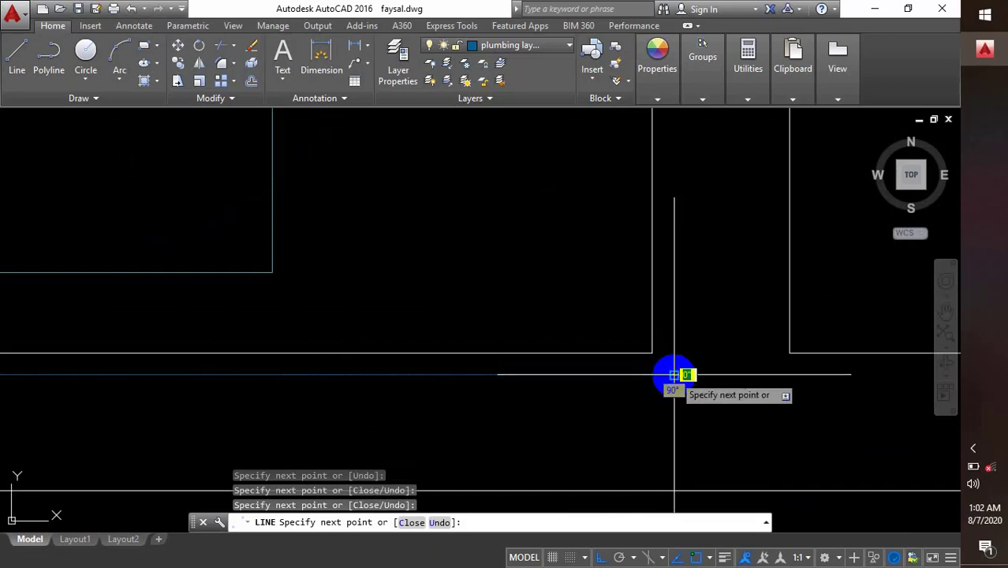
- Run the line up the partition 3'-1", and end it with a short branch to the wall face behind the second bathroom's toilet
scroll(677, 370, down, 4)
scroll(663, 379, up, 6)
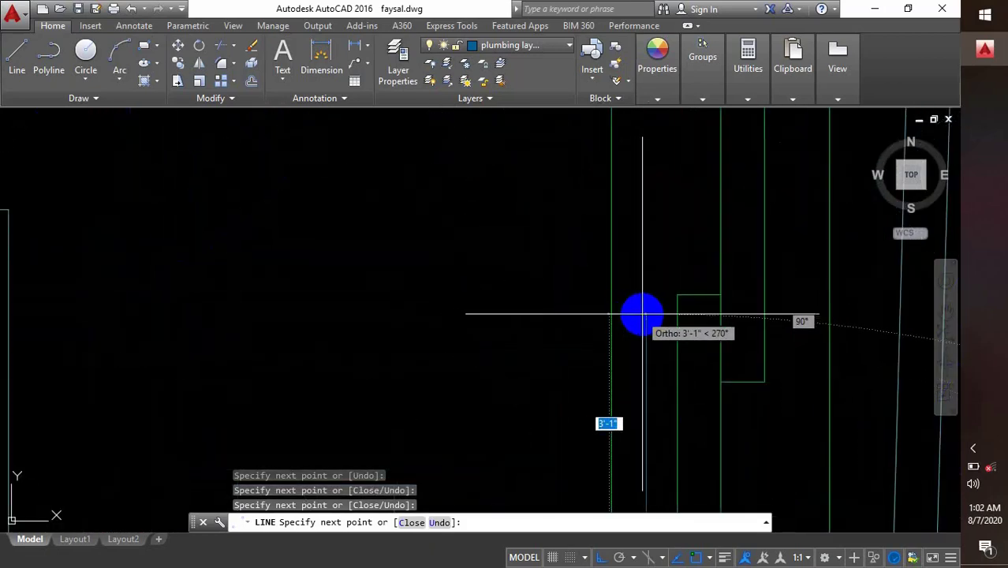
scroll(640, 313, down, 2)
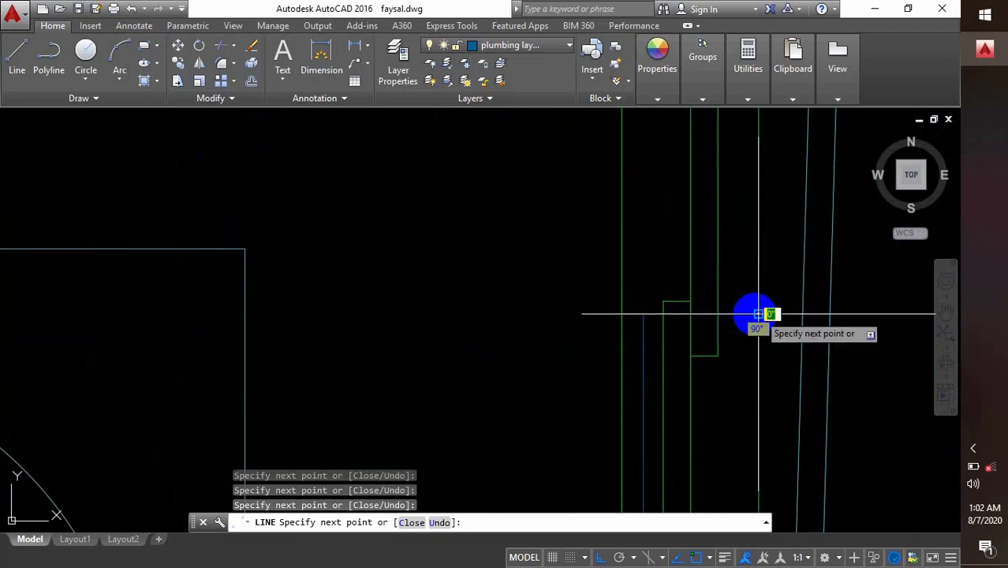
key(Return)
- Draw a new line from the branch corner 1'-10" up the partition, ending with a short branch to the bathtub room toilet's tank
key(Return)
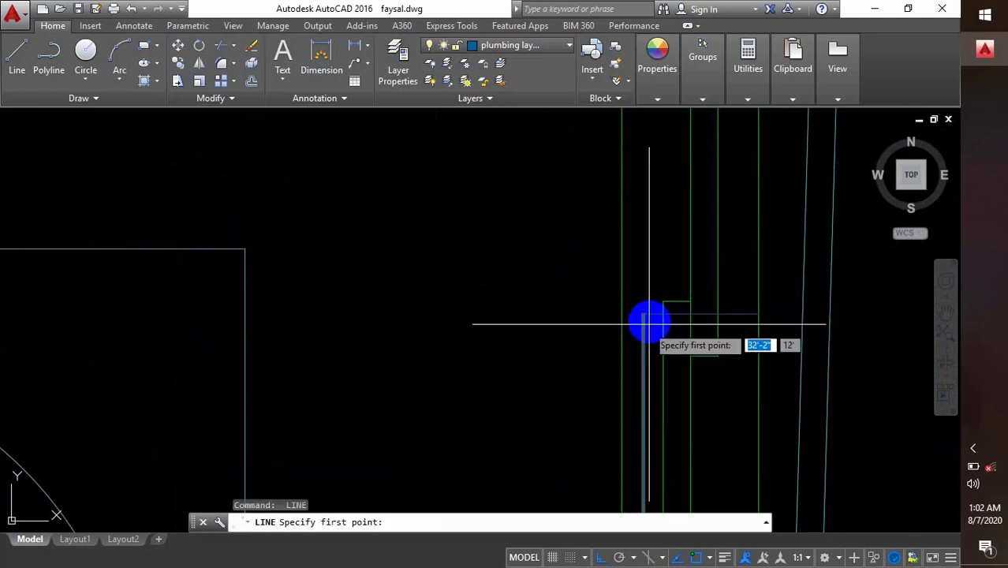
click(637, 314)
scroll(637, 313, down, 5)
scroll(647, 315, up, 4)
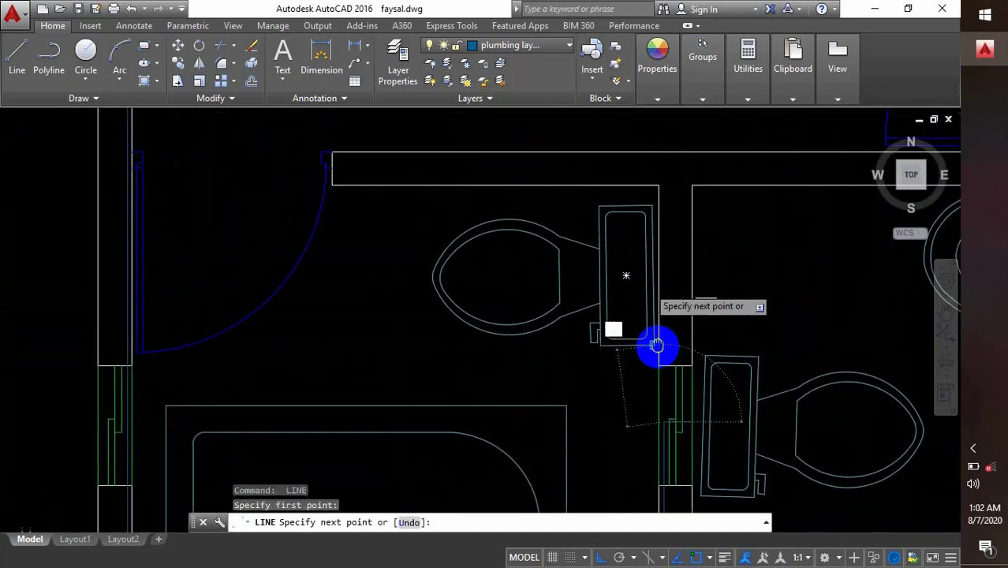
scroll(655, 225, up, 5)
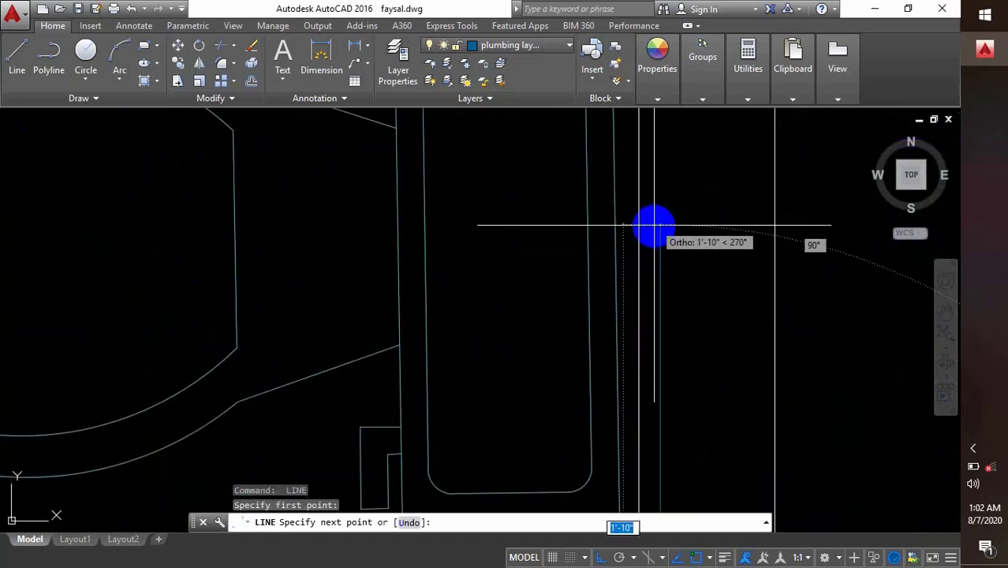
click(655, 227)
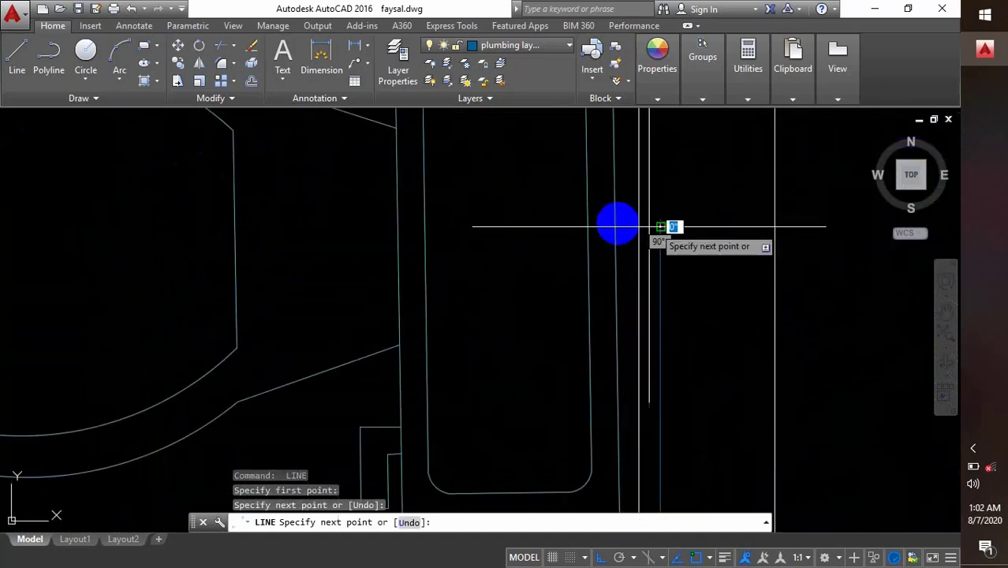
click(614, 227)
key(Return)
- Draw a line from the bathtub room toilet's branch corner 1'-2" up the partition into the upper wall of the bathrooms
scroll(615, 276, down, 4)
scroll(616, 306, down, 4)
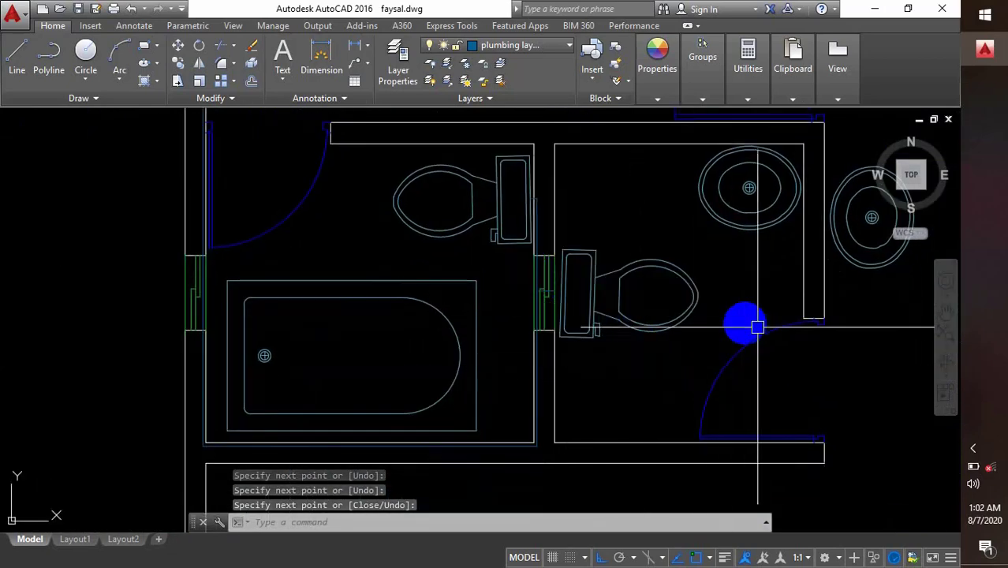
mouse_move(630, 286)
middle_down()
mouse_move(606, 416)
mouse_move(562, 345)
mouse_move(563, 308)
middle_up()
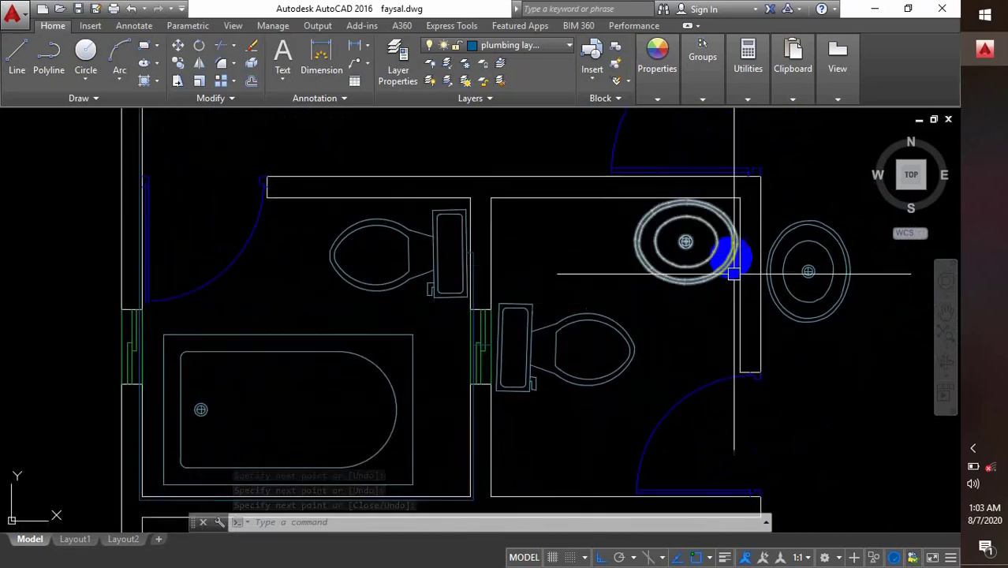
scroll(483, 261, up, 5)
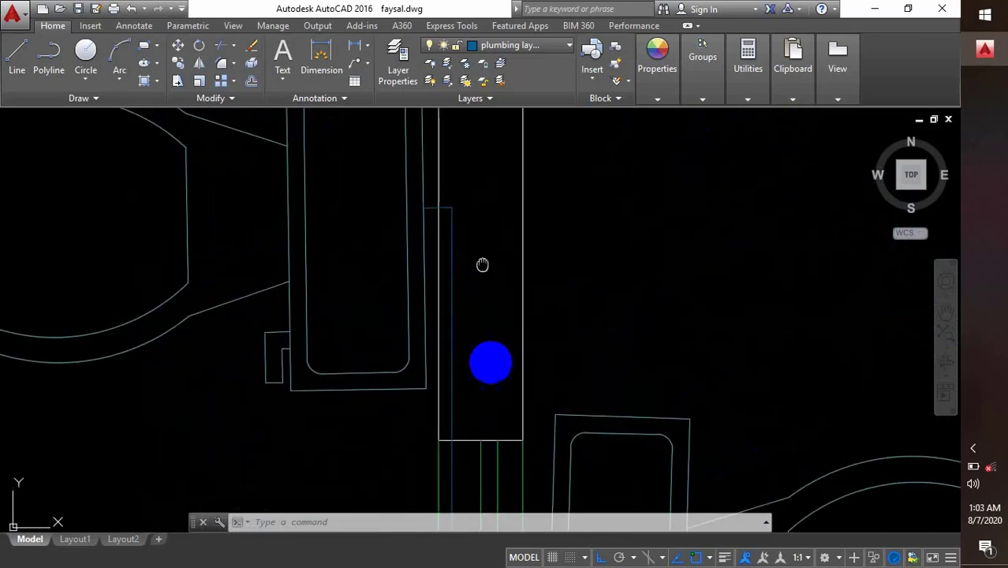
text(l)
key(Return)
click(464, 342)
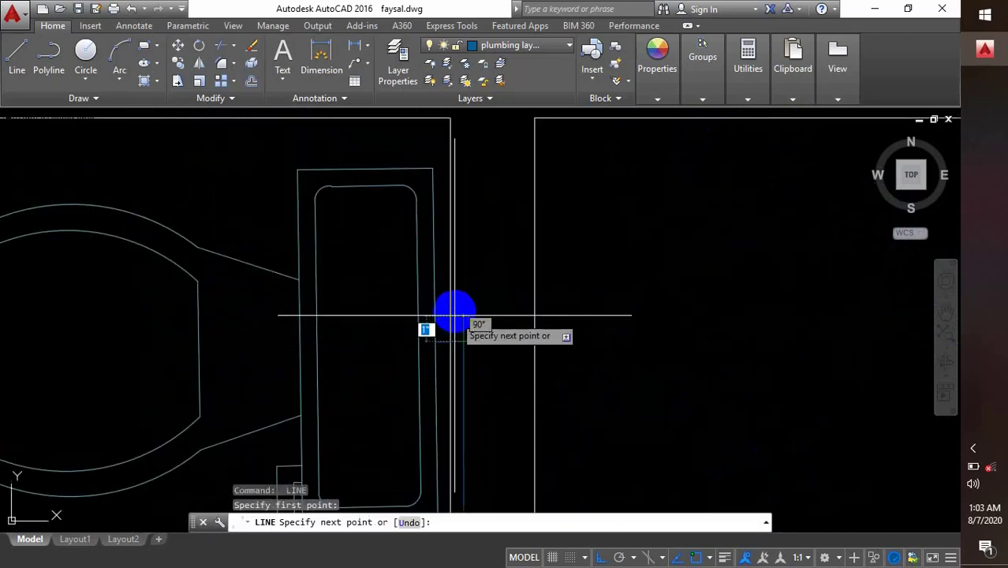
scroll(457, 259, down, 2)
middle_drag(458, 259, 494, 436)
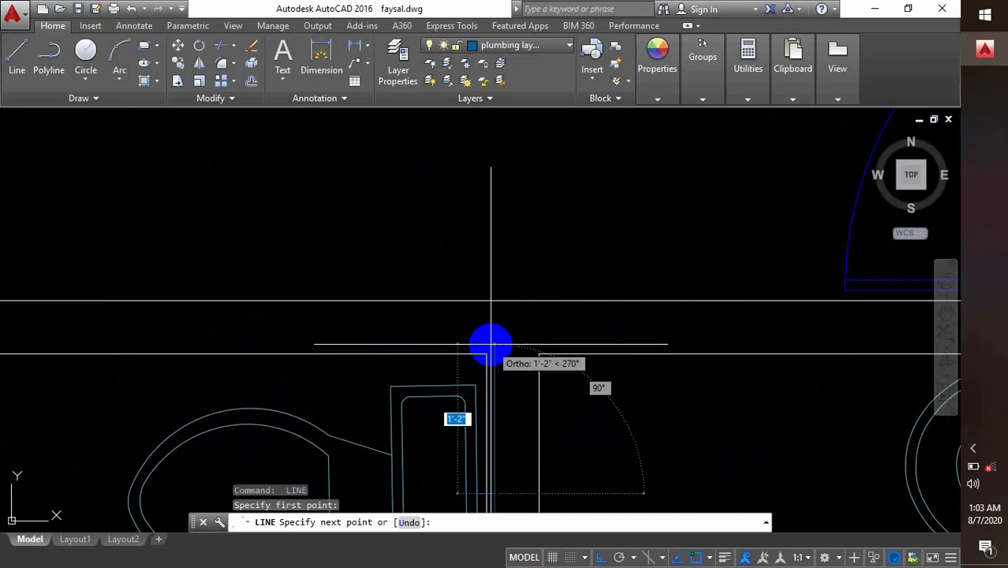
click(491, 344)
- Continue the line 4'-3" along the upper wall to above the second bathroom's washbasin, and end it 1" down at the wall face
middle_drag(725, 341, 399, 345)
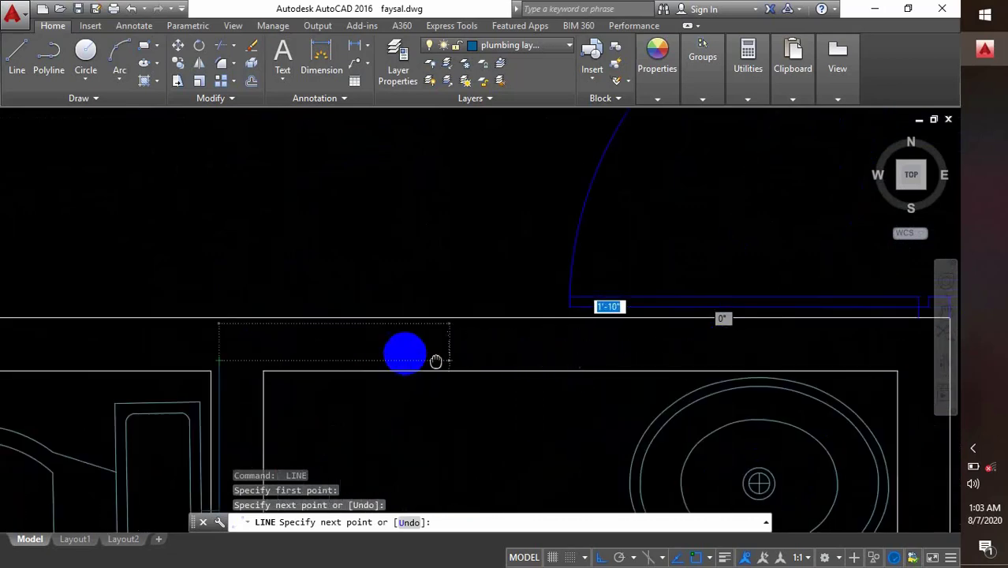
scroll(725, 334, up, 3)
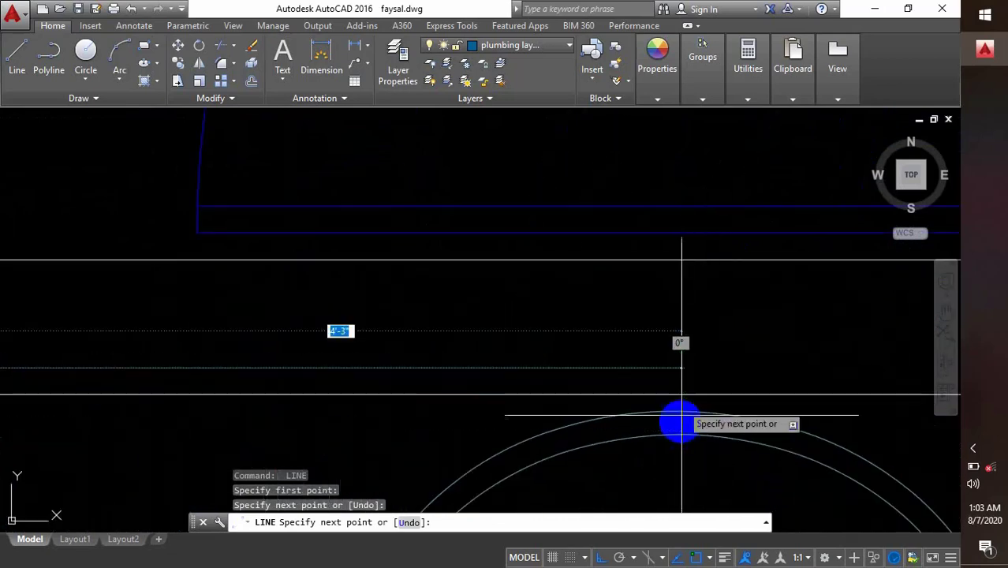
scroll(648, 272, down, 2)
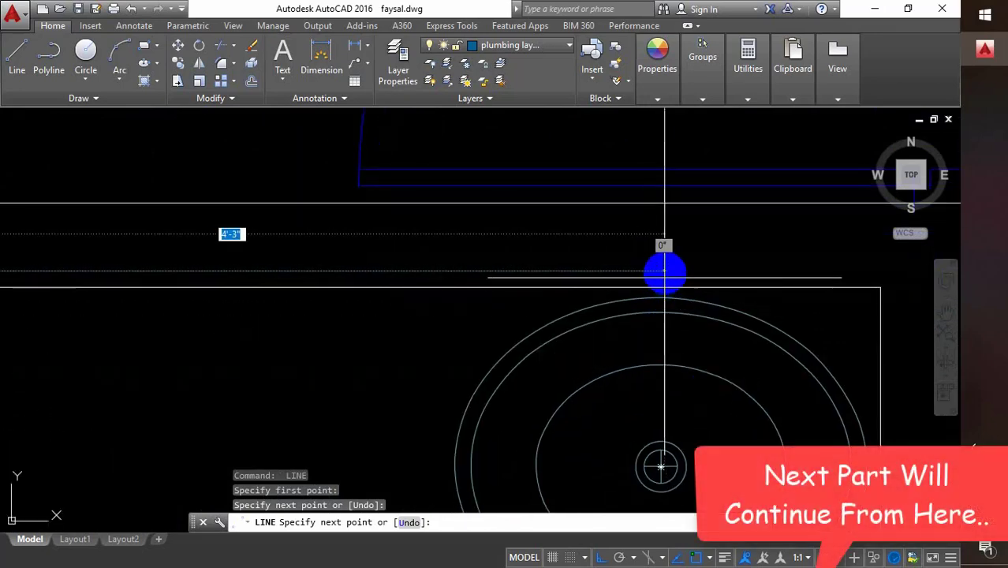
click(666, 271)
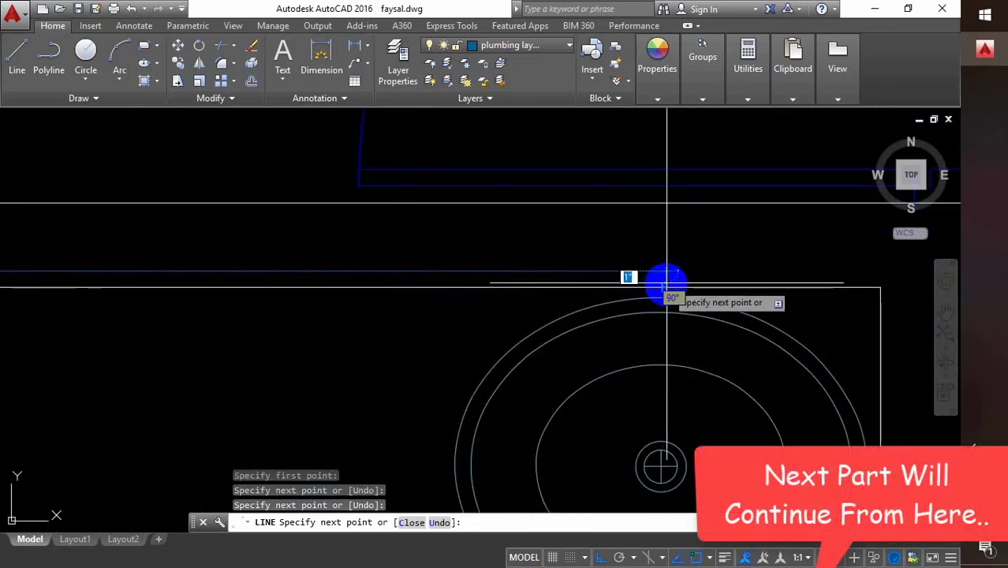
click(666, 286)
key(Return)
scroll(570, 359, down, 5)
middle_drag(570, 362, 529, 309)
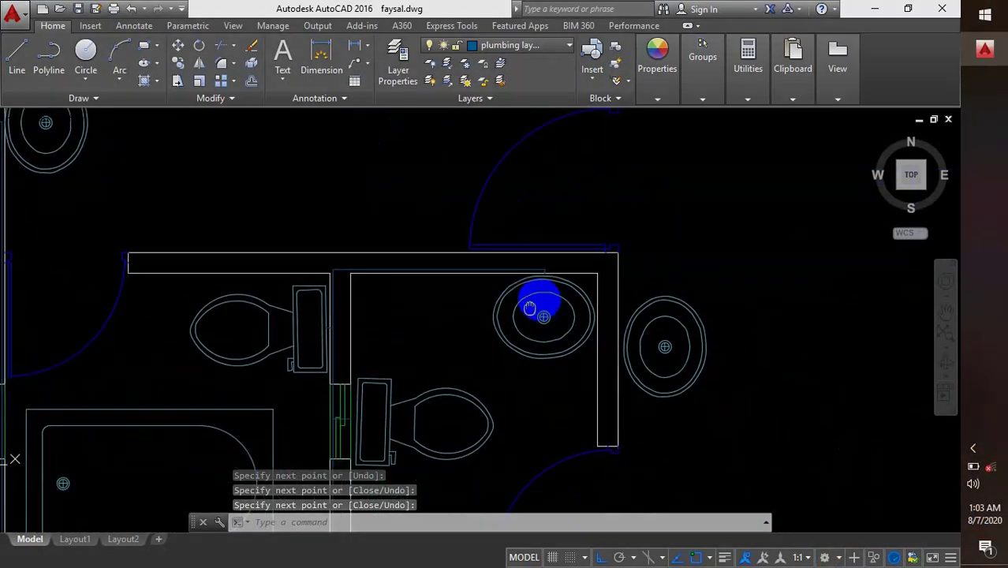